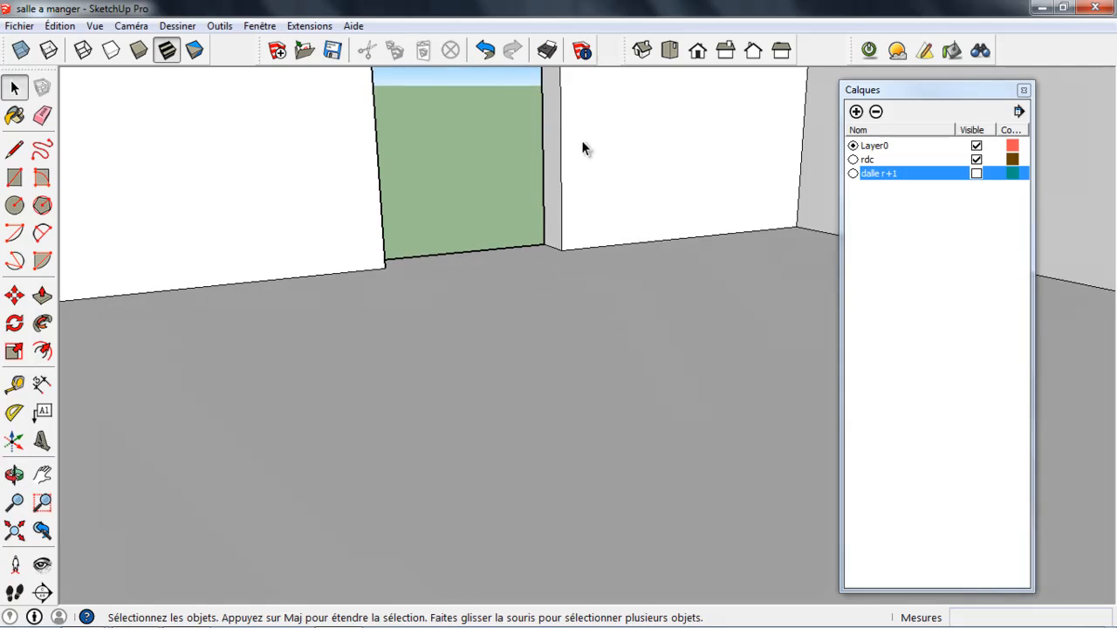
Show the dalle r+1 layer and look around the room from eye level, toggling that layer to compare the ceiling on and off
click(977, 173)
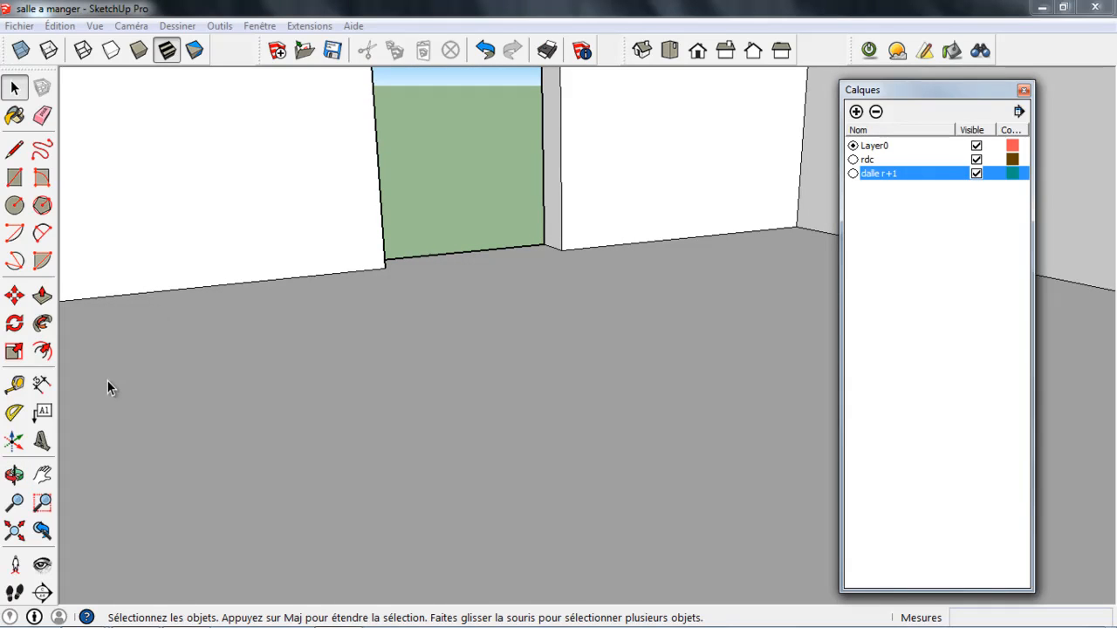
click(42, 567)
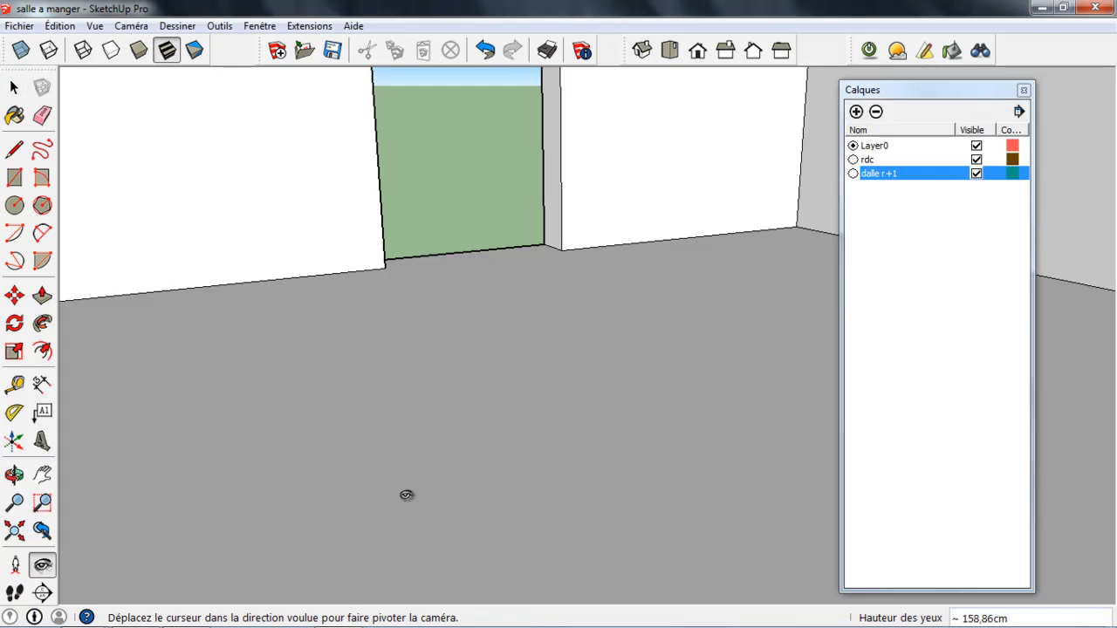
drag(406, 495, 474, 337)
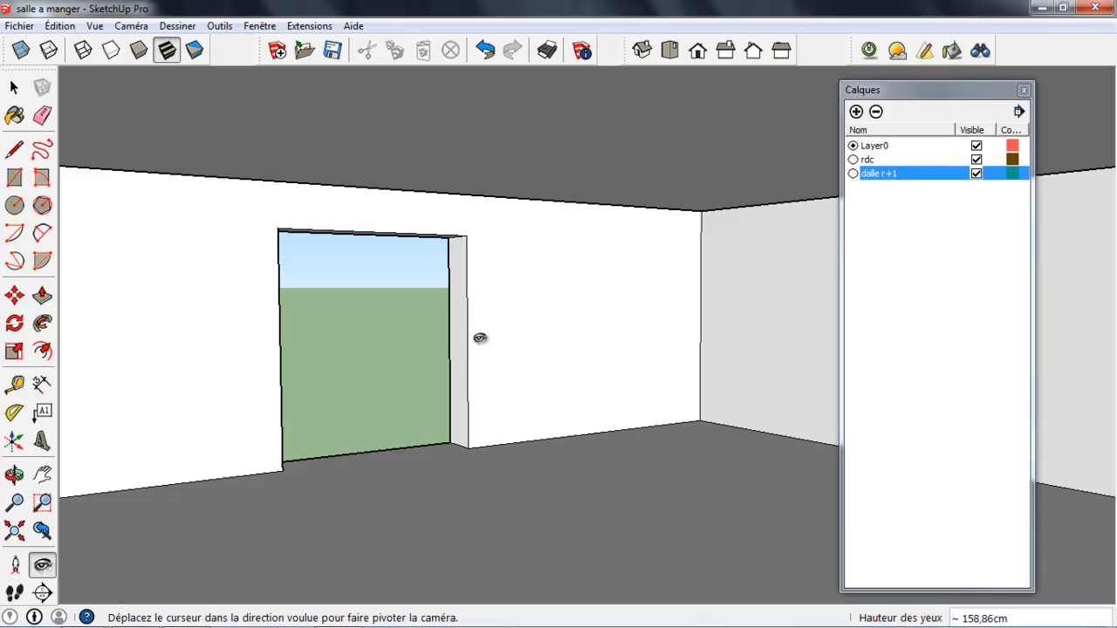
click(977, 173)
click(977, 174)
click(977, 174)
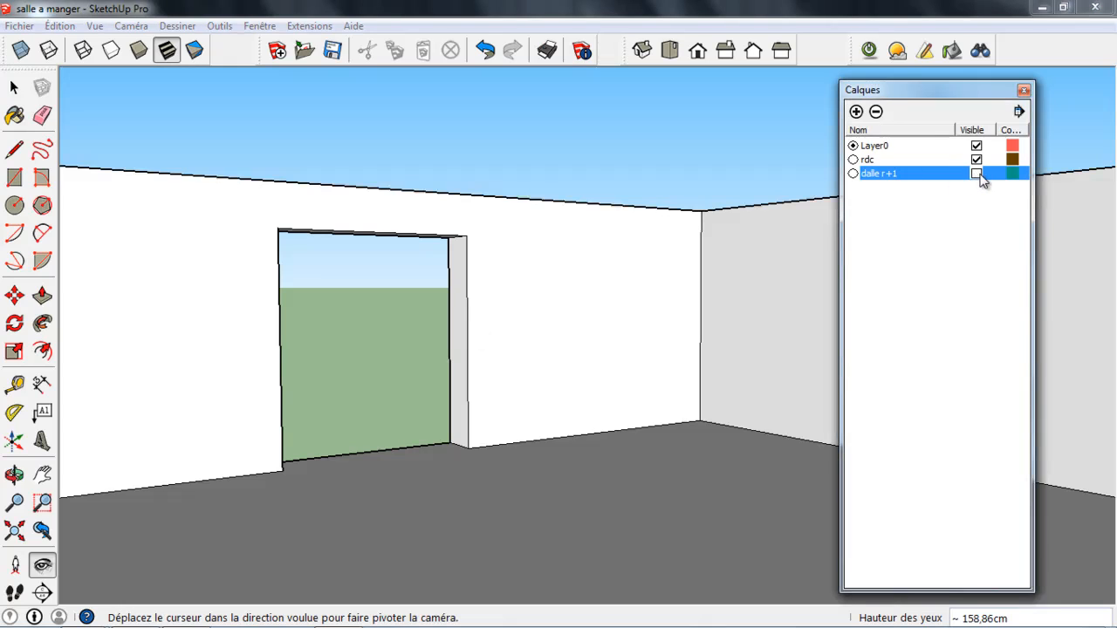
click(977, 174)
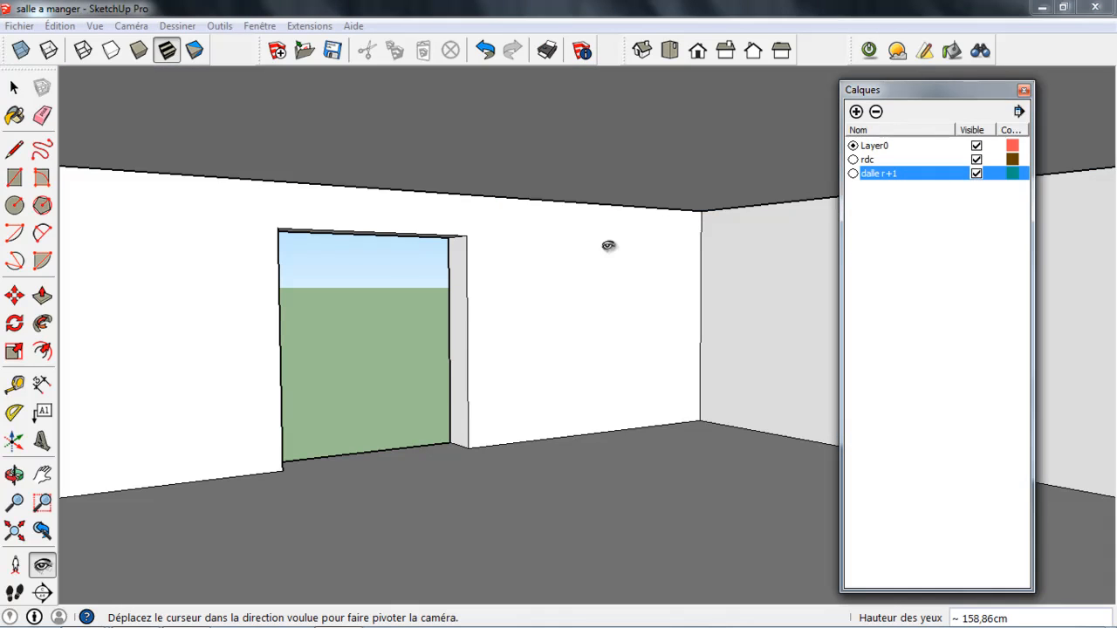
Preview the sun shadows inside the room with the time set to 14:55, and switch the shadows back off
click(259, 27)
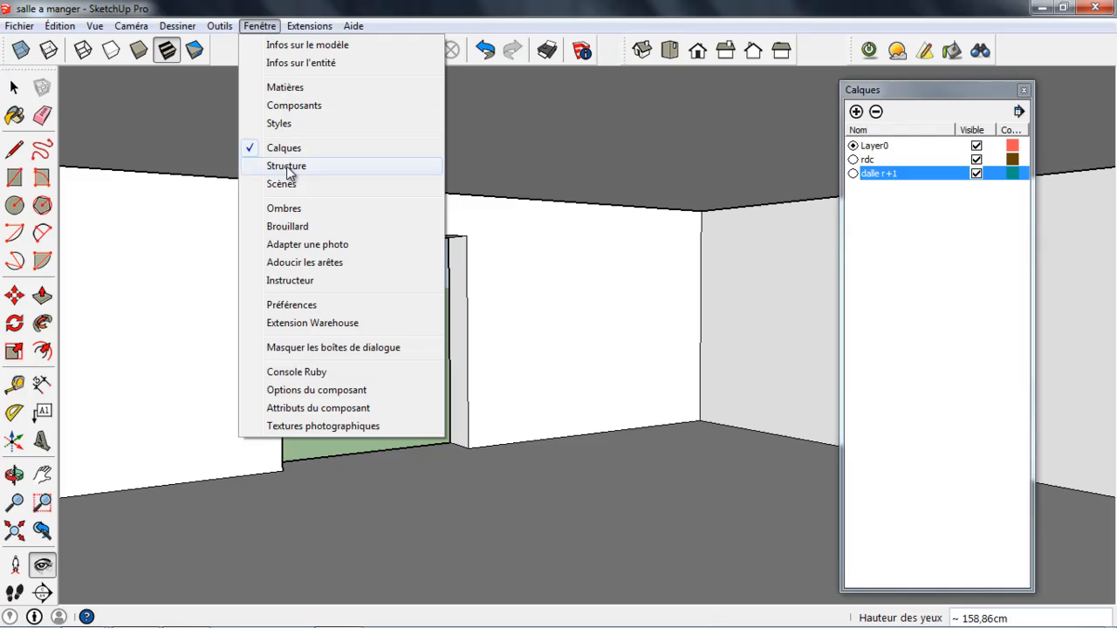
click(295, 210)
click(831, 150)
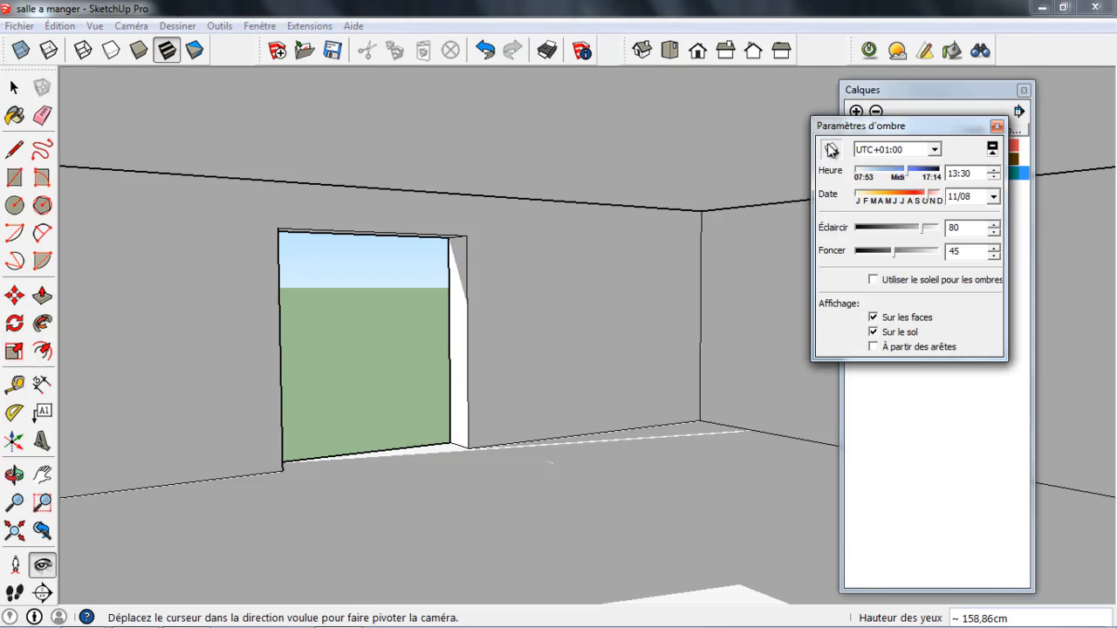
drag(866, 125, 152, 111)
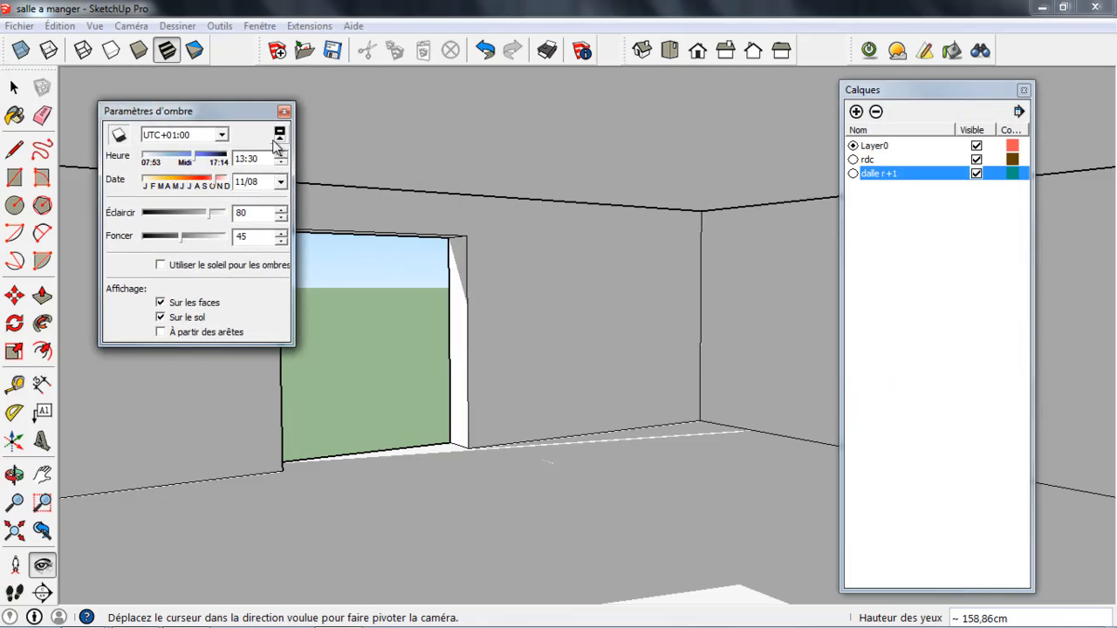
drag(197, 164, 209, 162)
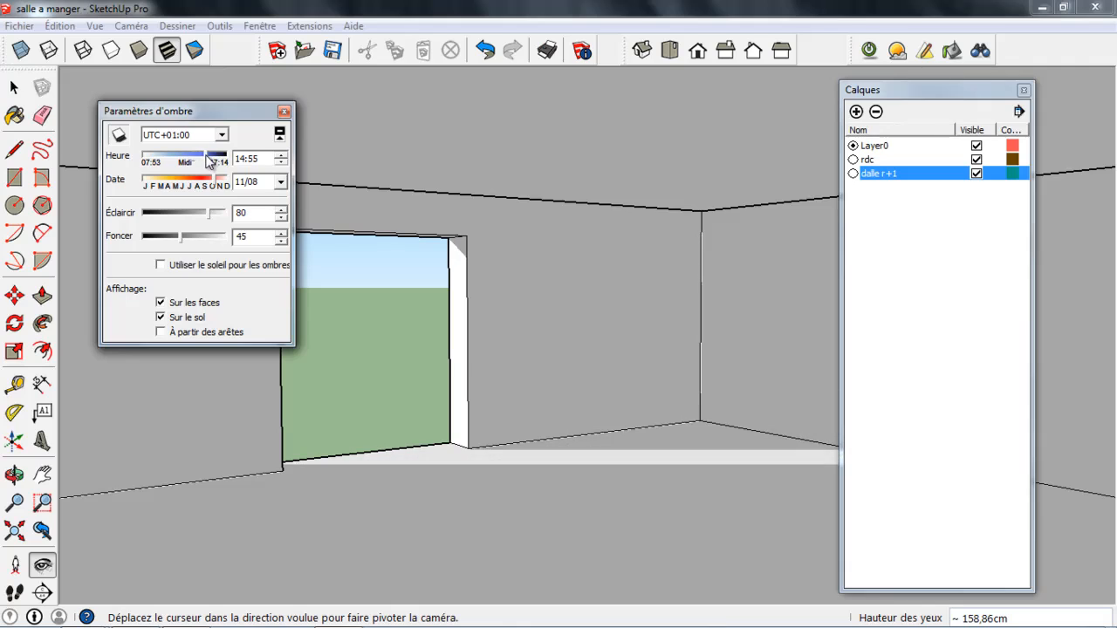
click(976, 174)
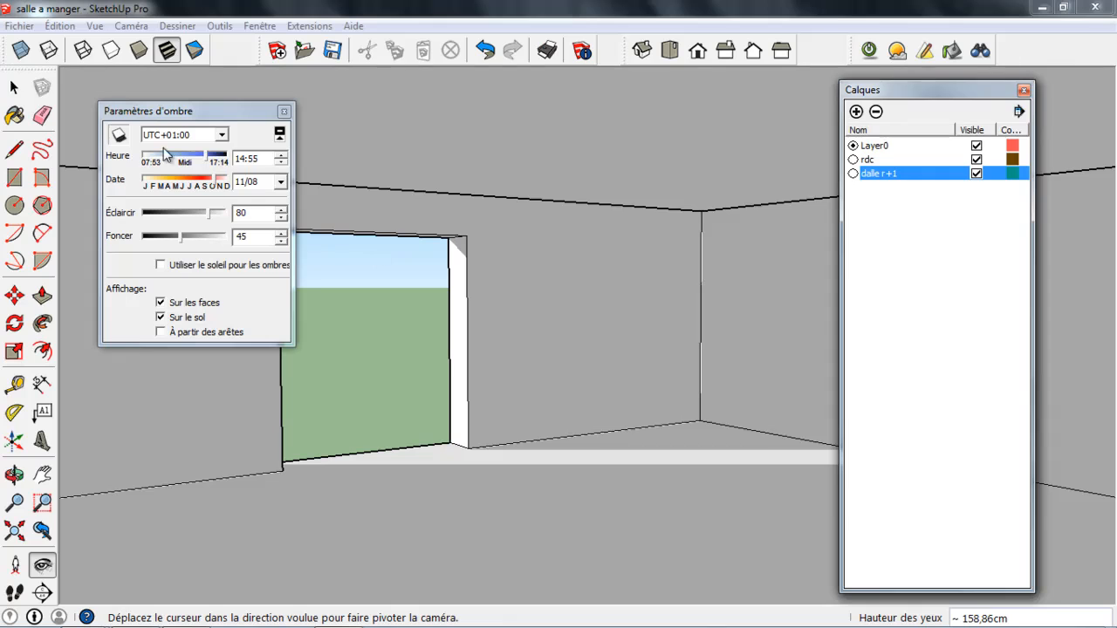
click(118, 137)
click(284, 112)
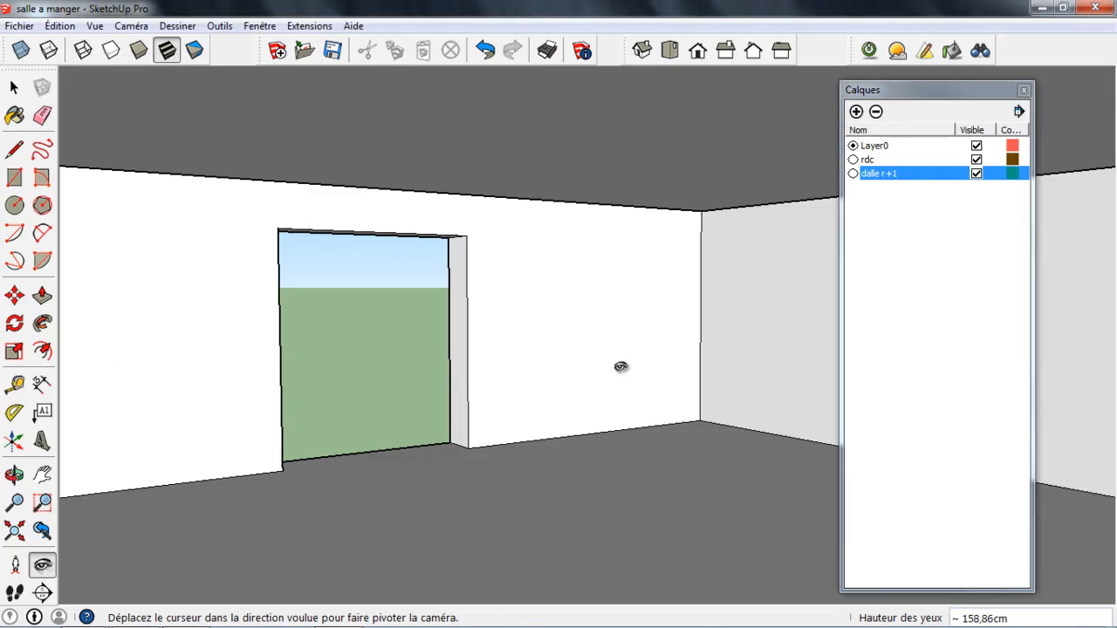
Leave the interior view for the whole building and hide the dalle r+1 layer to expose the room from above
click(14, 87)
middle_drag(524, 288, 515, 344)
click(14, 530)
scroll(570, 388, down, 8)
middle_drag(598, 392, 528, 392)
click(976, 173)
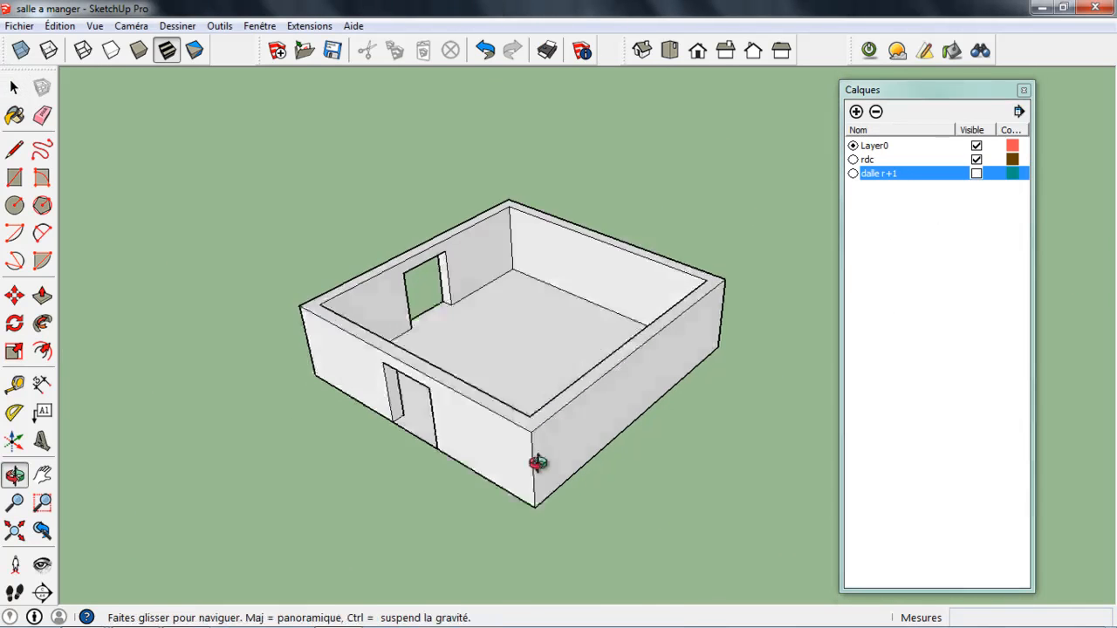
Examine the door openings in the two adjoining walls from above the room
scroll(524, 349, up, 5)
scroll(515, 233, down, 3)
middle_drag(572, 331, 450, 267)
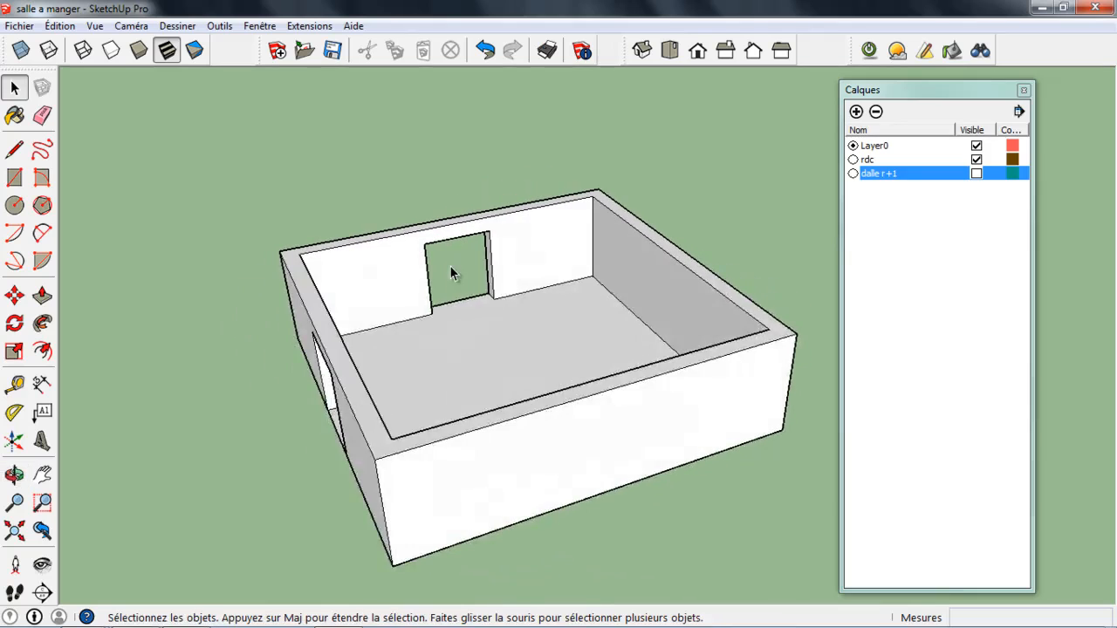
scroll(450, 262, up, 4)
middle_drag(647, 324, 337, 347)
scroll(712, 271, down, 3)
scroll(524, 206, up, 4)
scroll(523, 209, down, 2)
scroll(758, 301, up, 3)
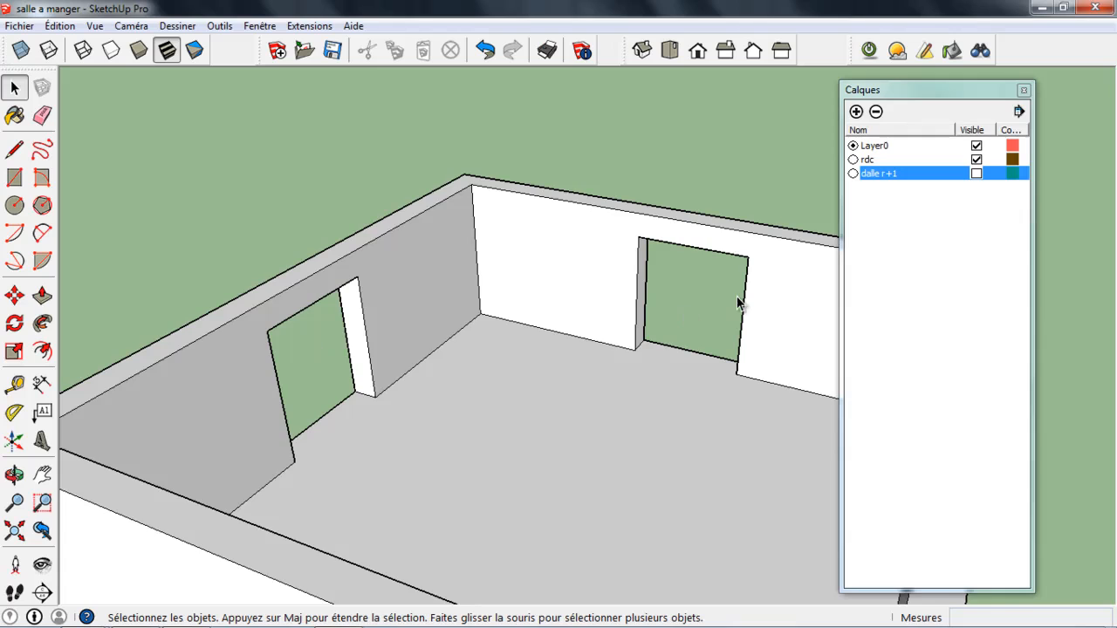
scroll(736, 296, up, 1)
Search the 3D Warehouse components for "porte fenetre" and browse the results
click(260, 27)
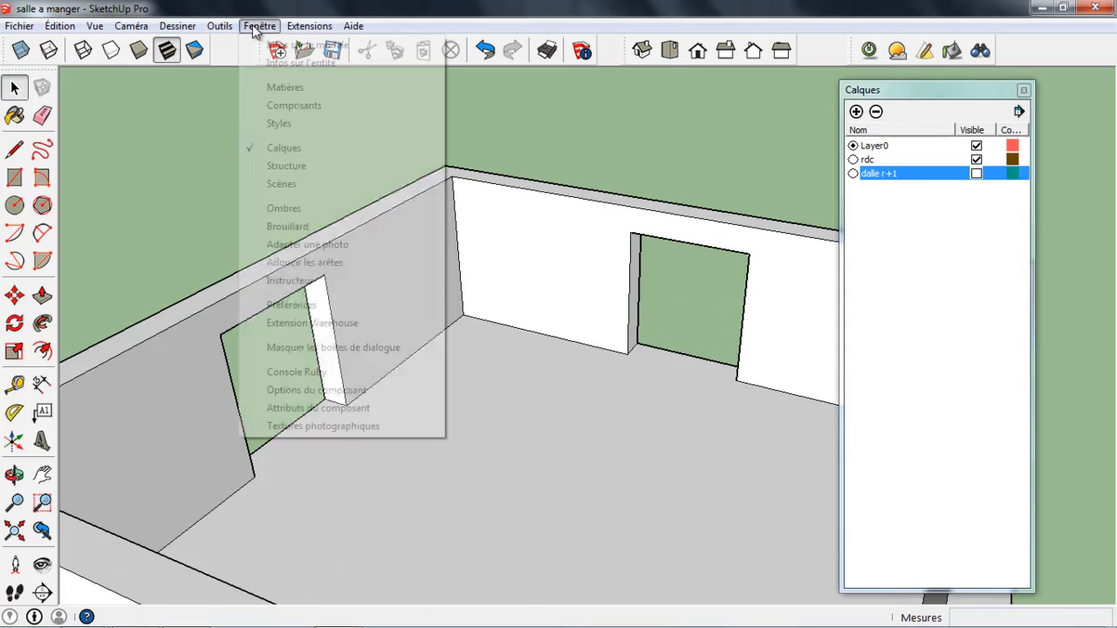
click(302, 108)
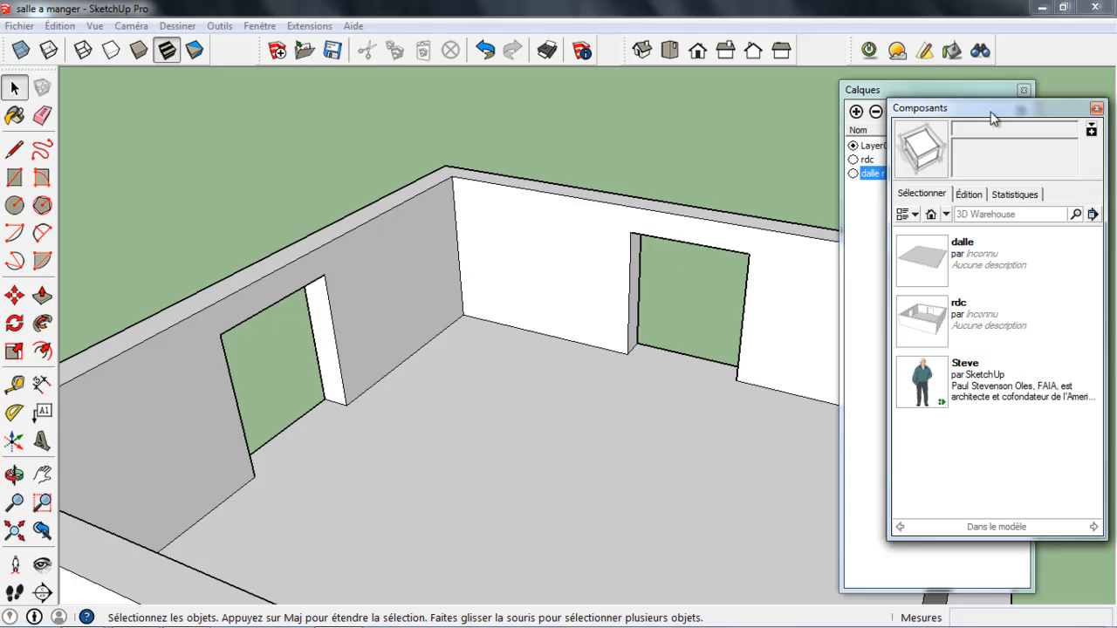
drag(992, 118, 672, 110)
click(705, 206)
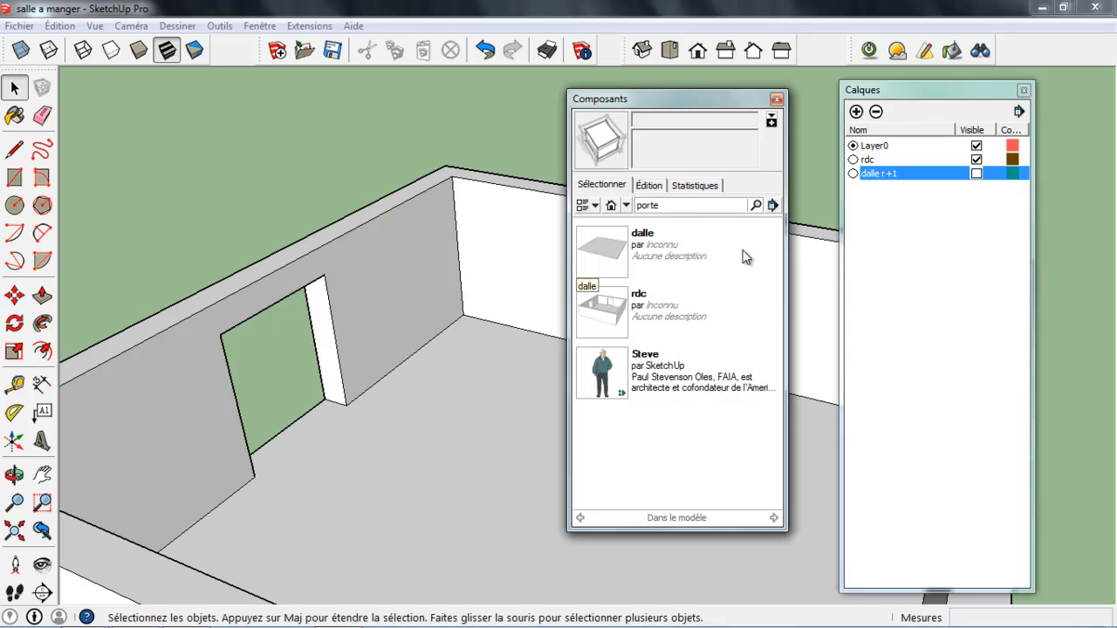
text(porte fenetre)
key(Return)
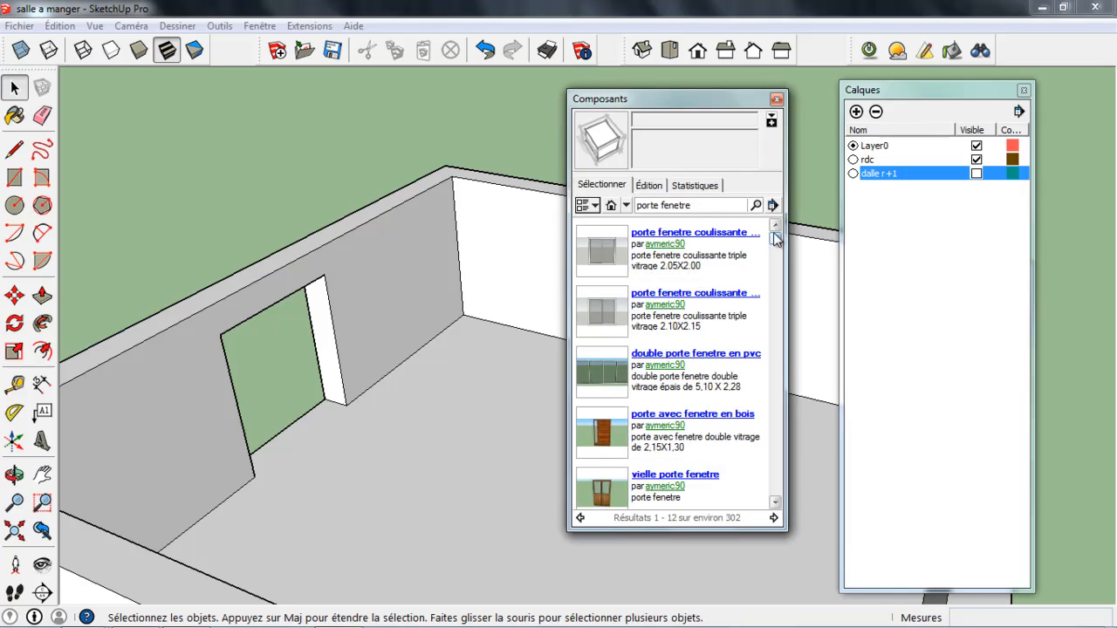
mouse_move(775, 234)
mouse_down()
mouse_move(776, 404)
mouse_move(775, 231)
mouse_up()
mouse_move(776, 244)
mouse_down()
mouse_move(776, 294)
mouse_move(782, 240)
mouse_up()
click(776, 99)
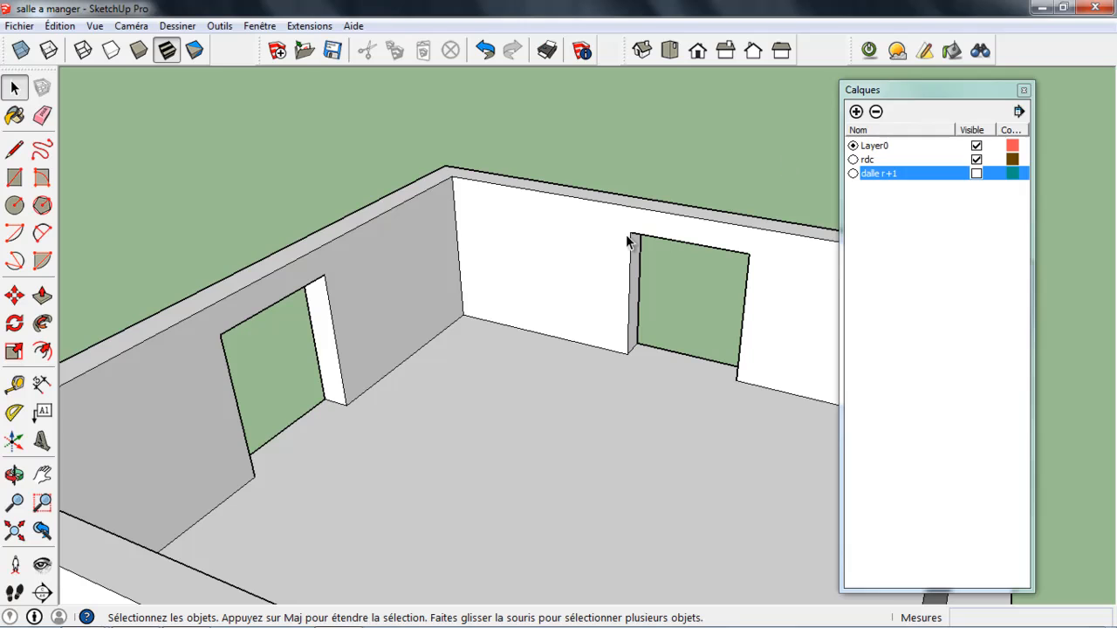
Load the sources folder inside tuto rendu interieur twilight as a local component collection
click(259, 25)
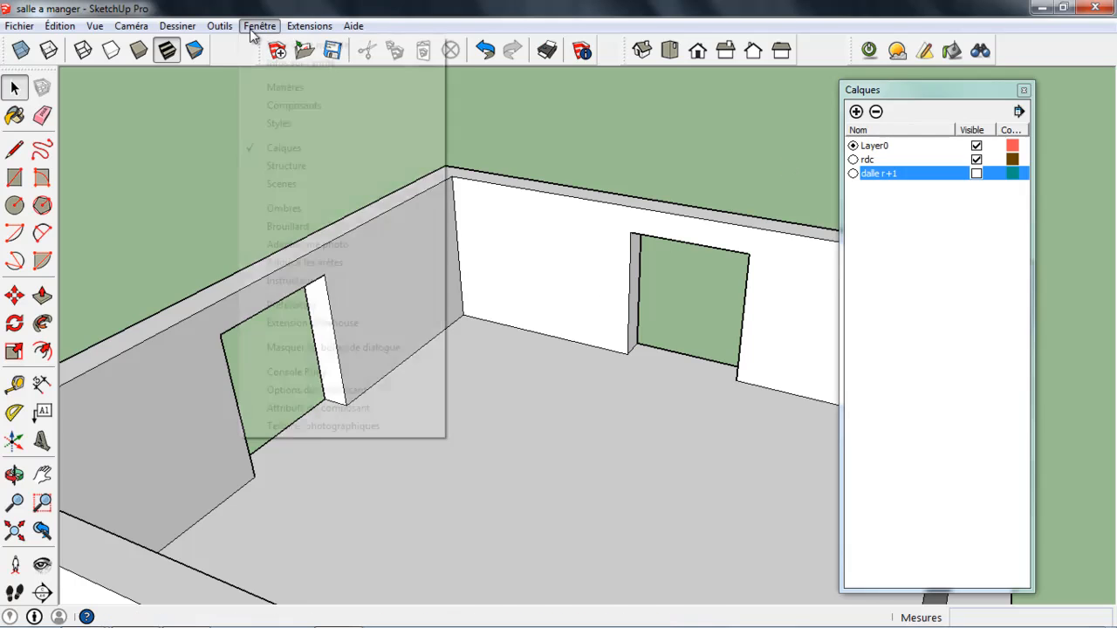
click(304, 109)
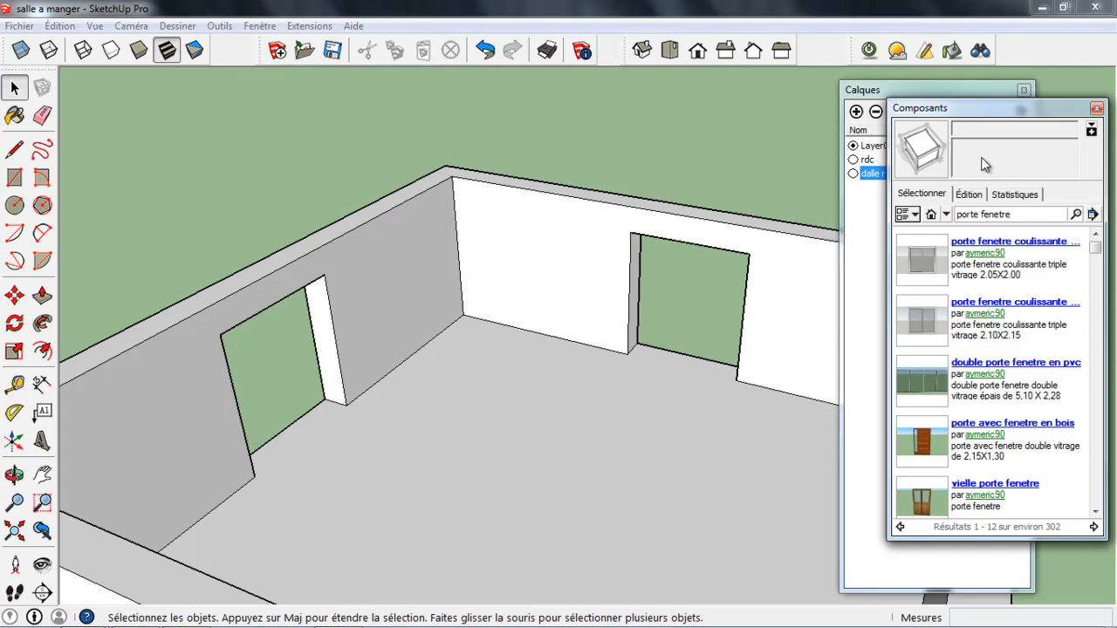
drag(982, 110, 675, 91)
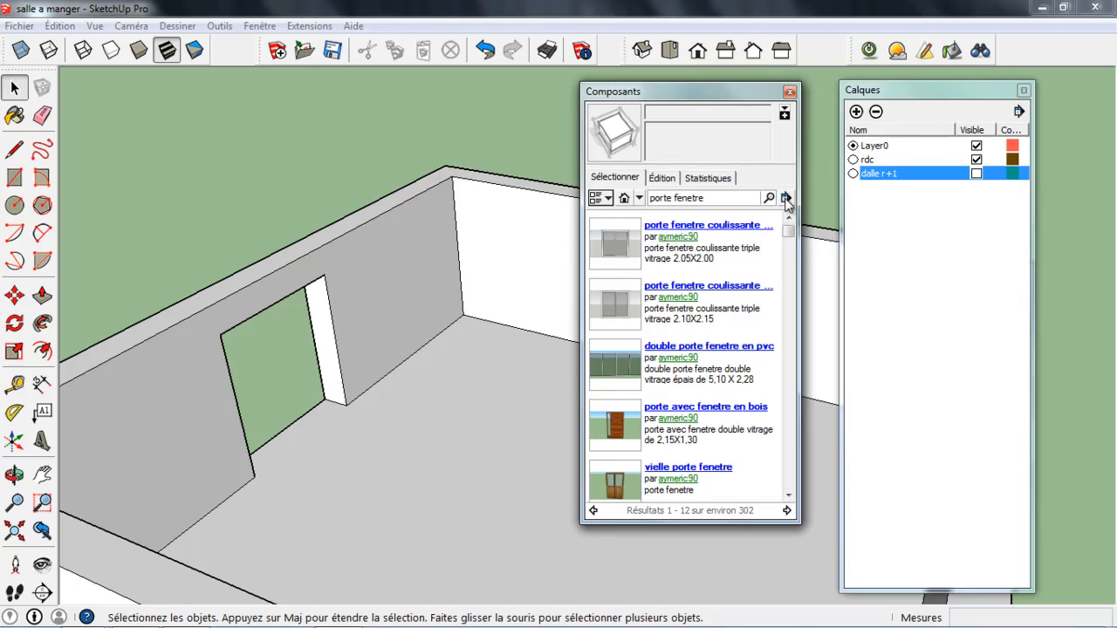
click(786, 199)
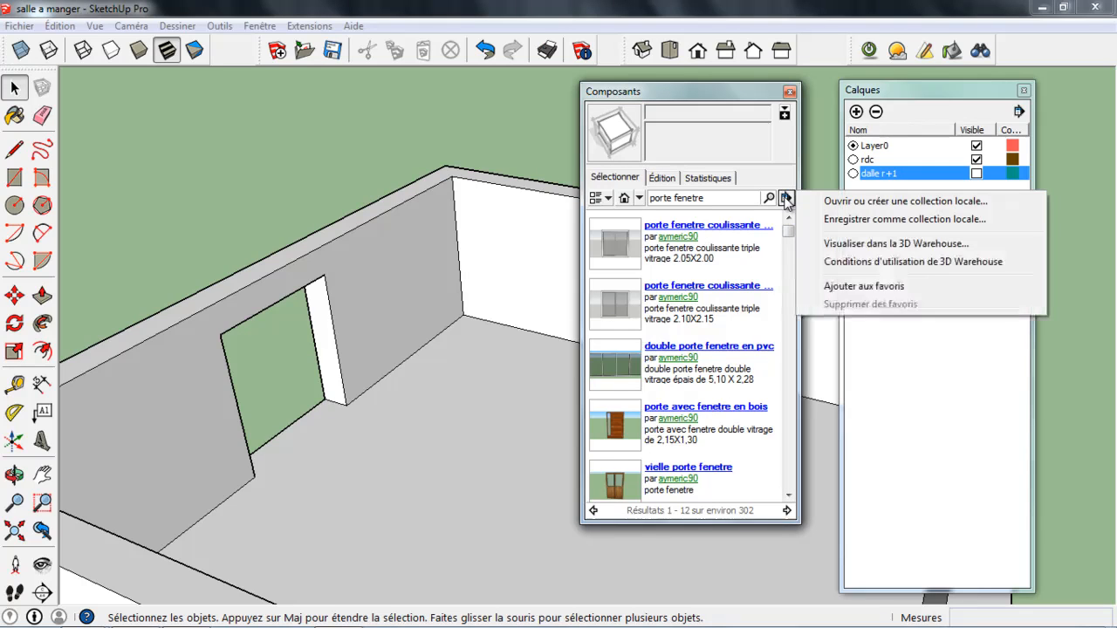
click(840, 208)
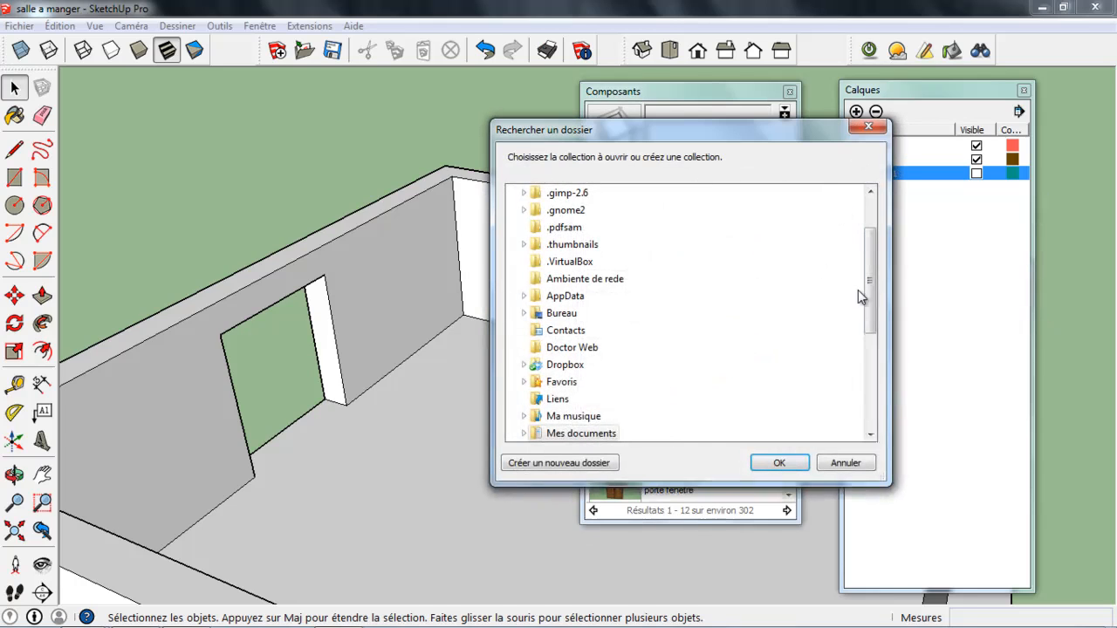
drag(873, 282, 881, 428)
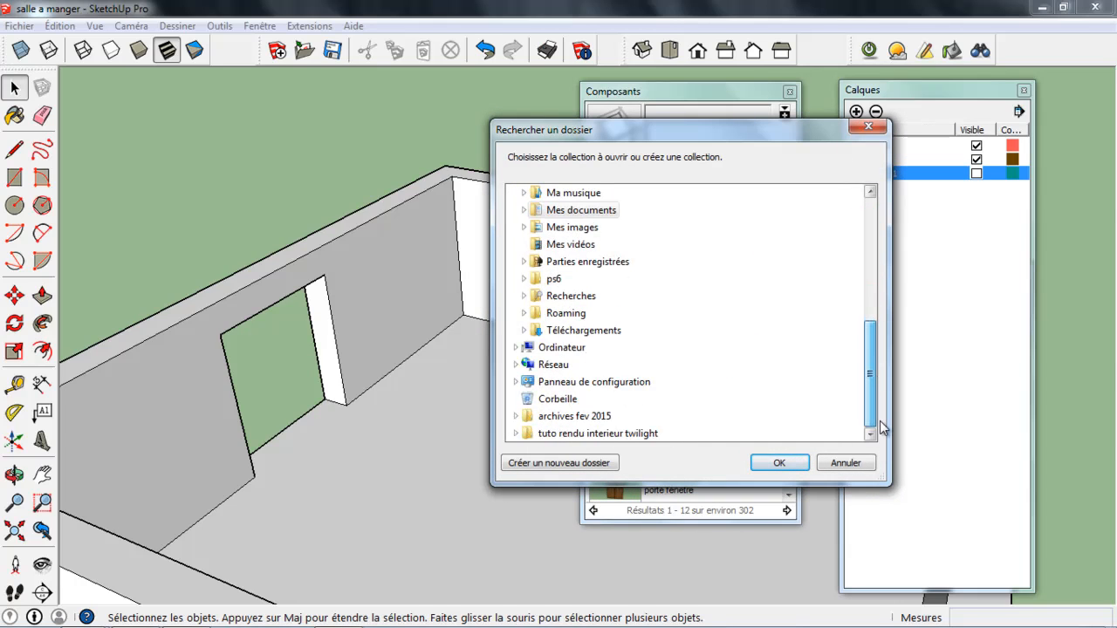
double_click(526, 434)
scroll(877, 360, down, 1)
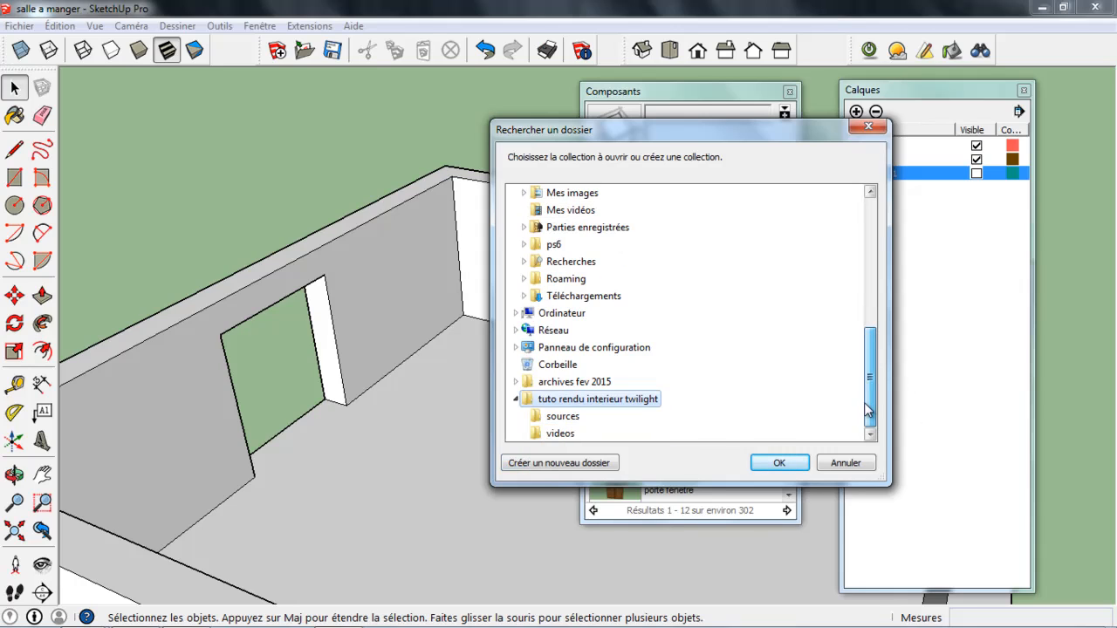
click(568, 417)
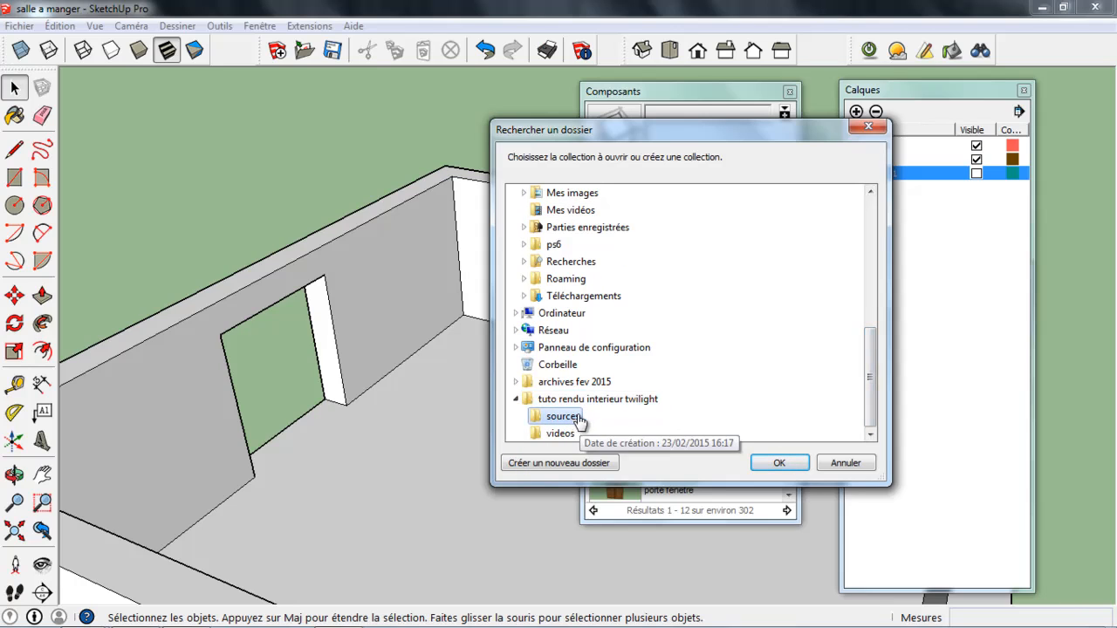
click(783, 466)
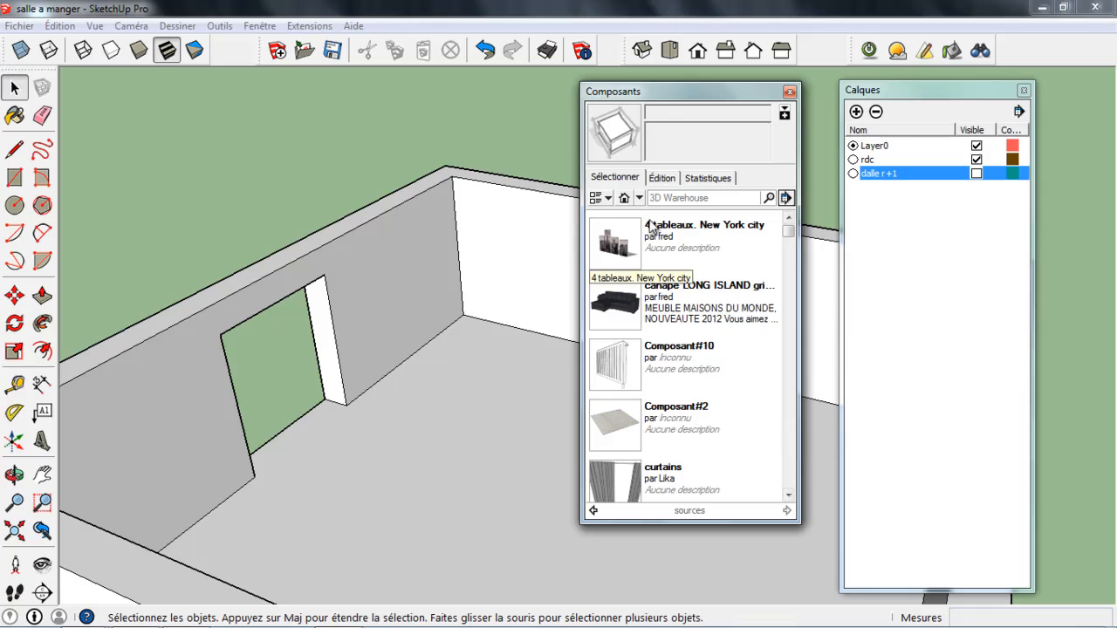
Insert the fenetre en pvc component from the sources collection on the floor in front of the far wall's opening
drag(789, 232, 793, 368)
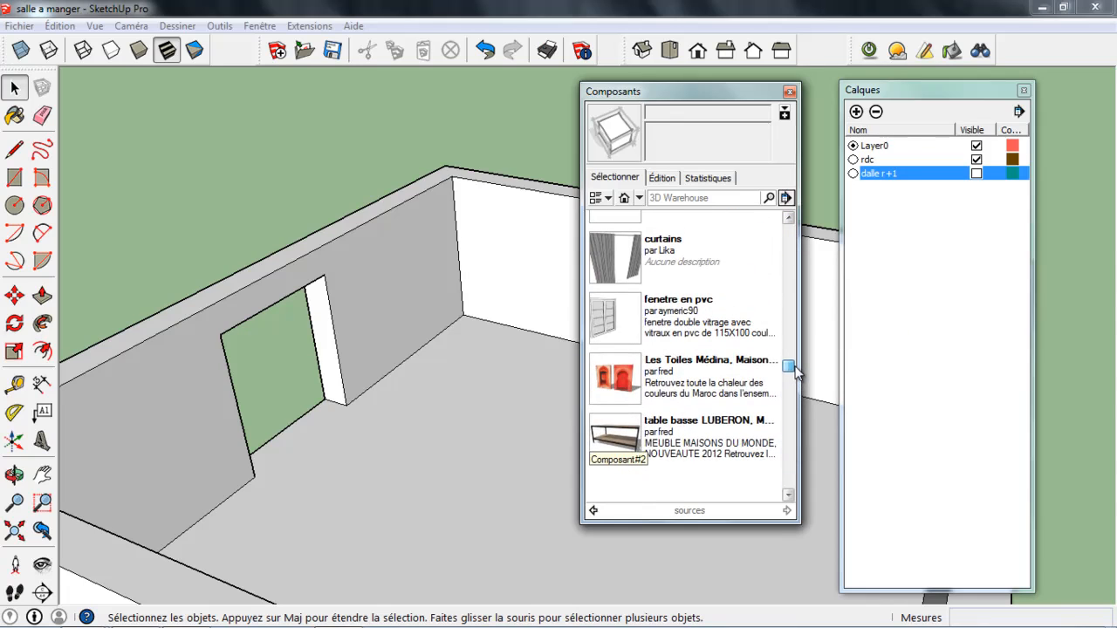
drag(673, 93, 879, 93)
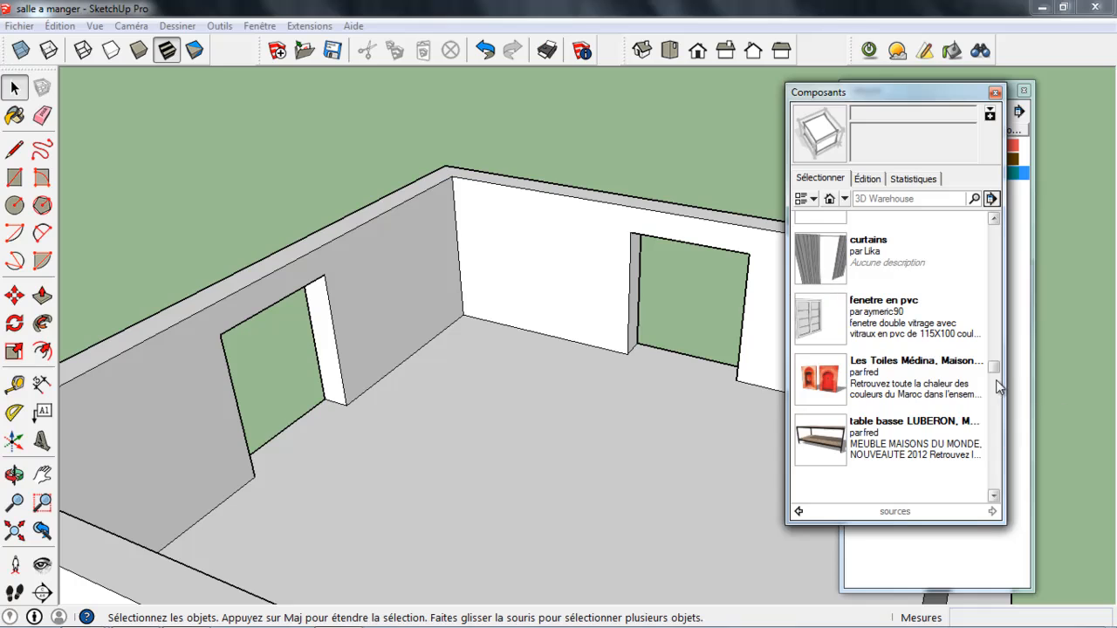
drag(995, 364, 991, 230)
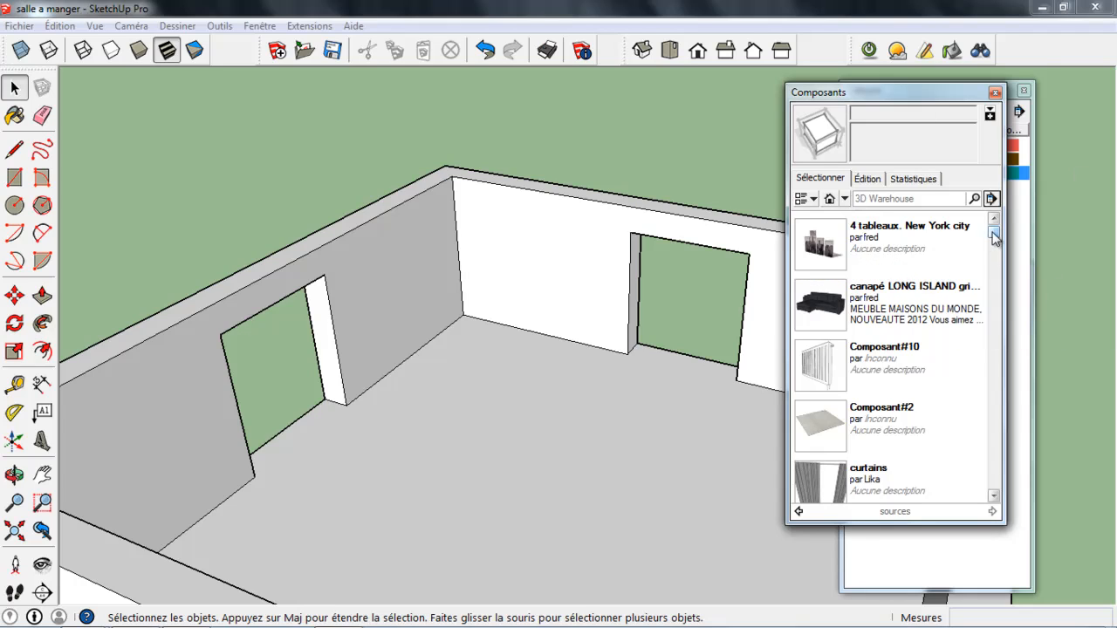
drag(994, 236, 993, 347)
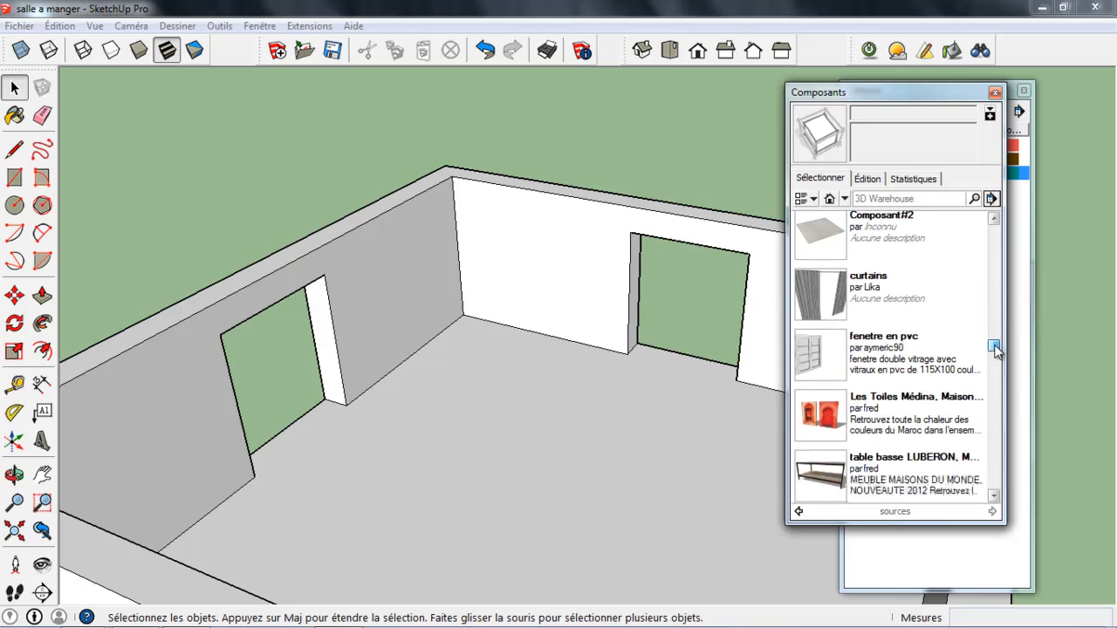
click(811, 358)
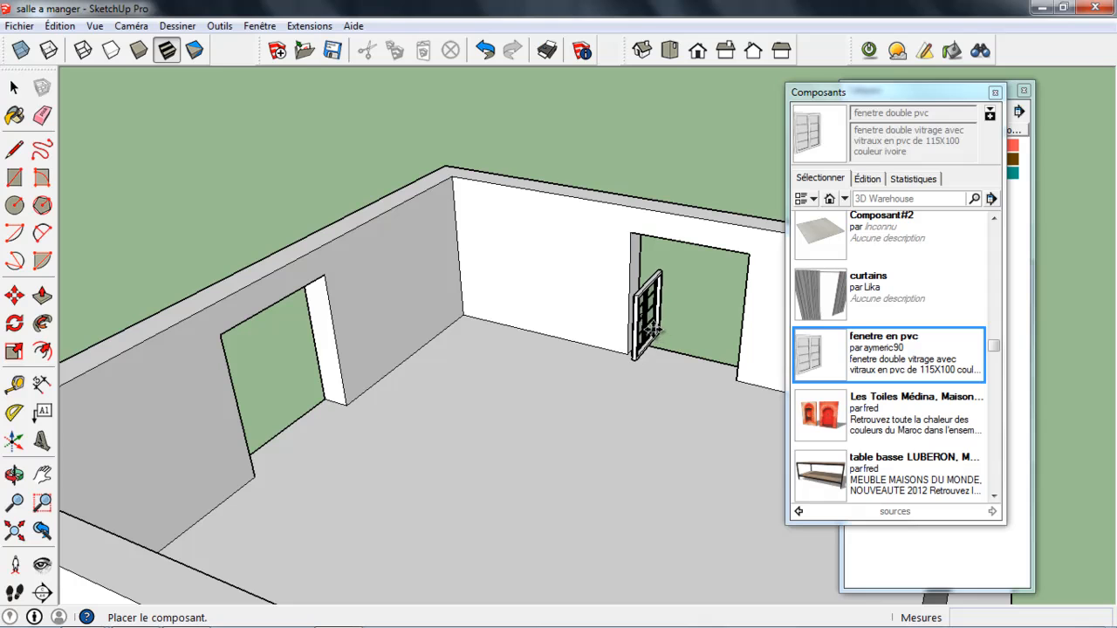
click(651, 375)
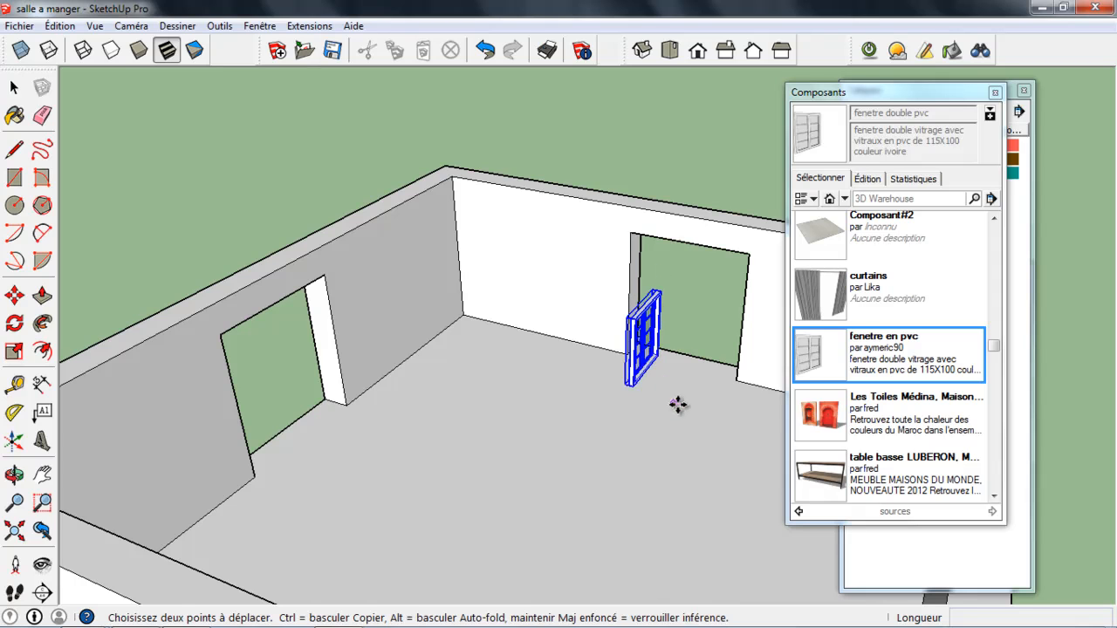
Rotate the PVC window 90 degrees about its vertical axis so it stands parallel to the far wall
middle_drag(677, 404, 643, 323)
key(q)
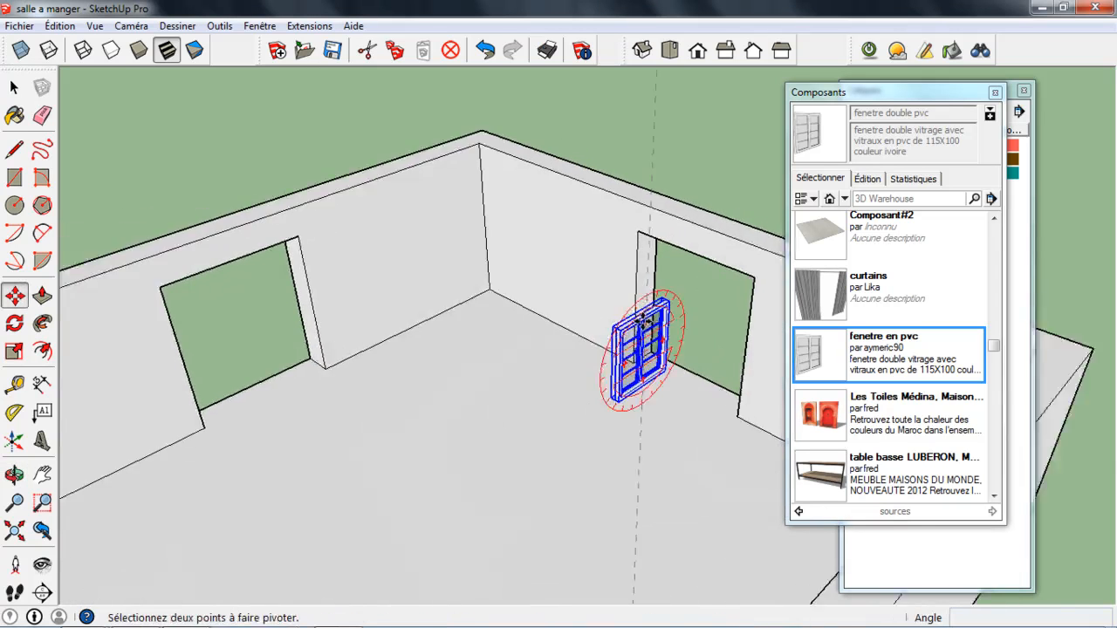
scroll(643, 325, up, 5)
middle_drag(619, 399, 742, 407)
scroll(533, 361, down, 2)
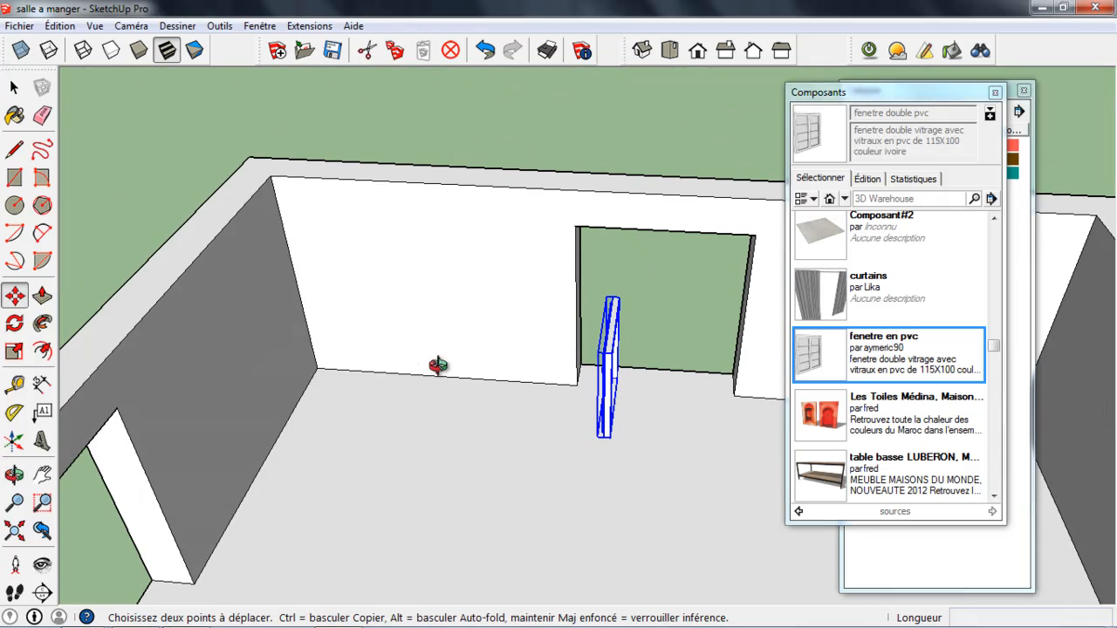
middle_drag(438, 365, 637, 319)
scroll(643, 349, up, 2)
key(q)
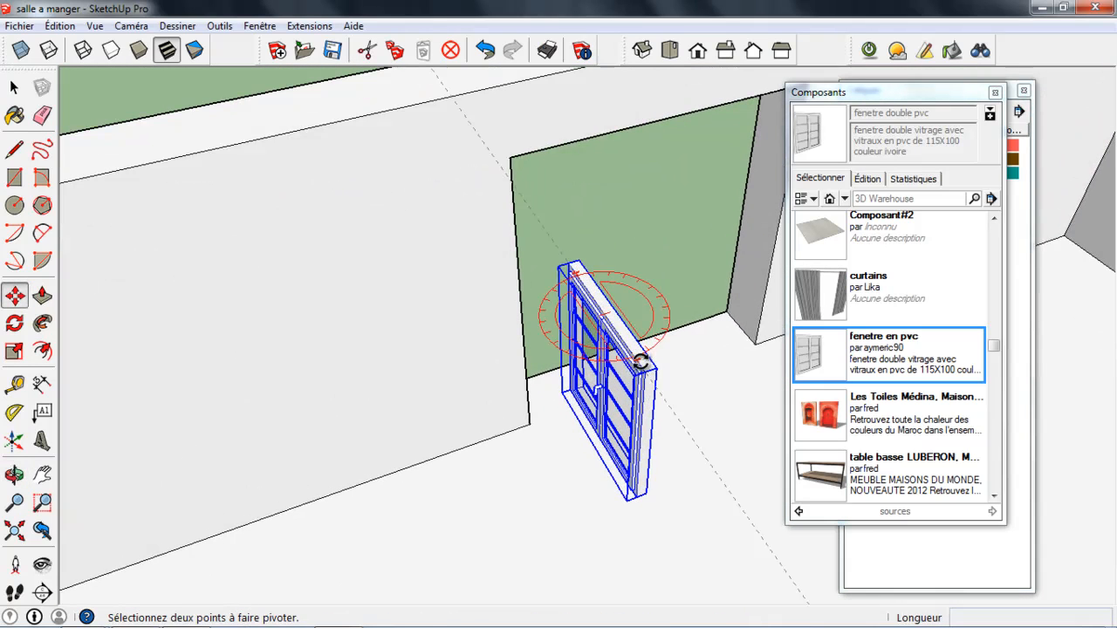
key(m)
middle_drag(605, 439, 631, 438)
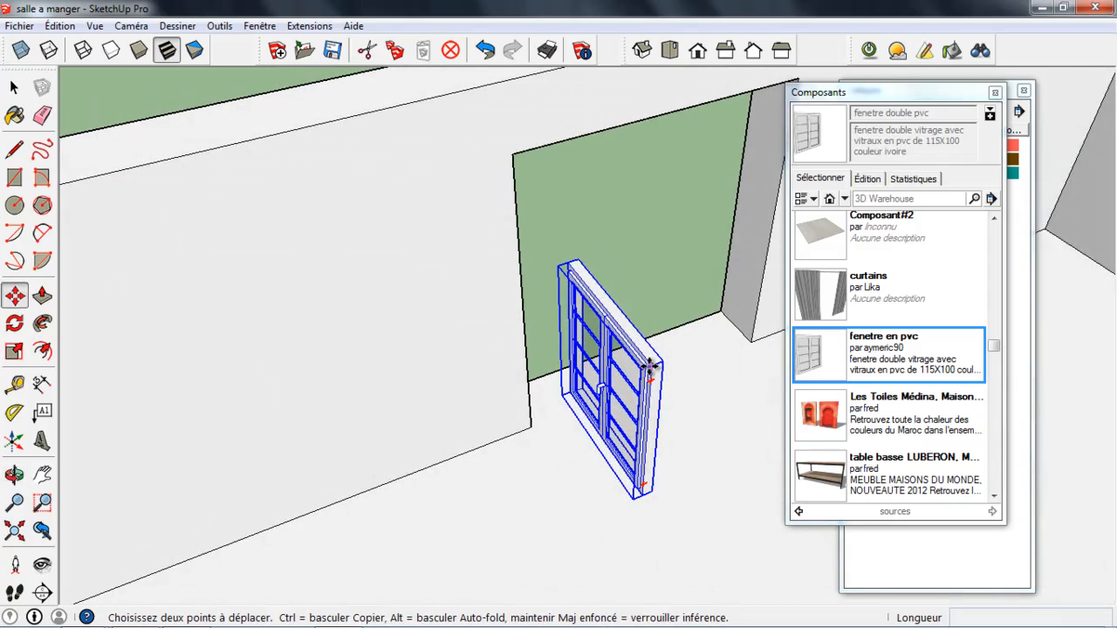
key(q)
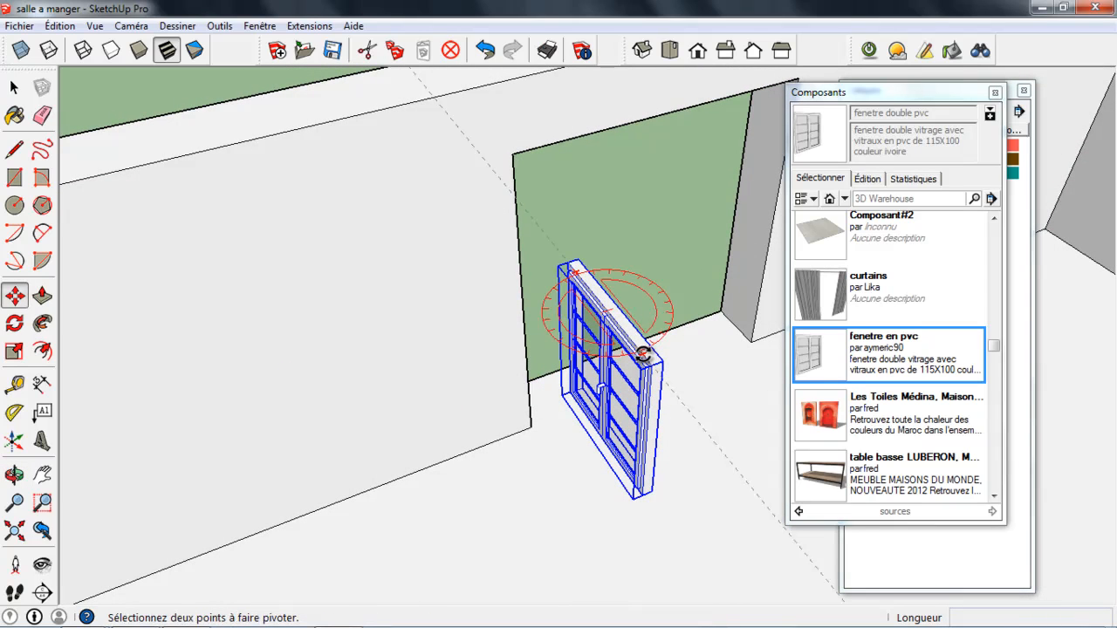
click(643, 354)
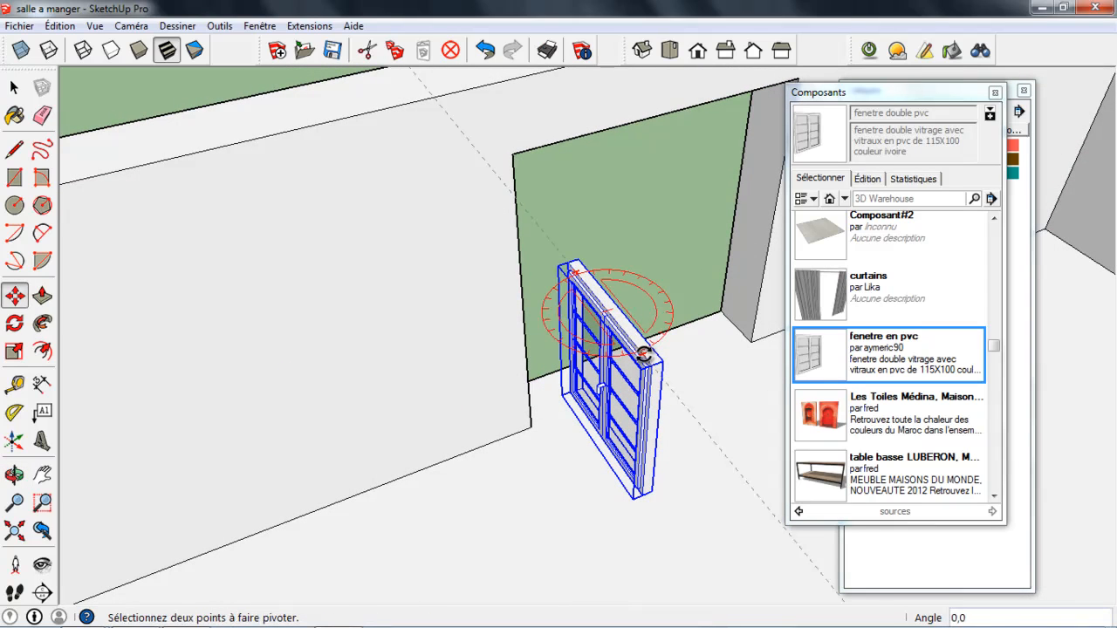
click(699, 281)
key(m)
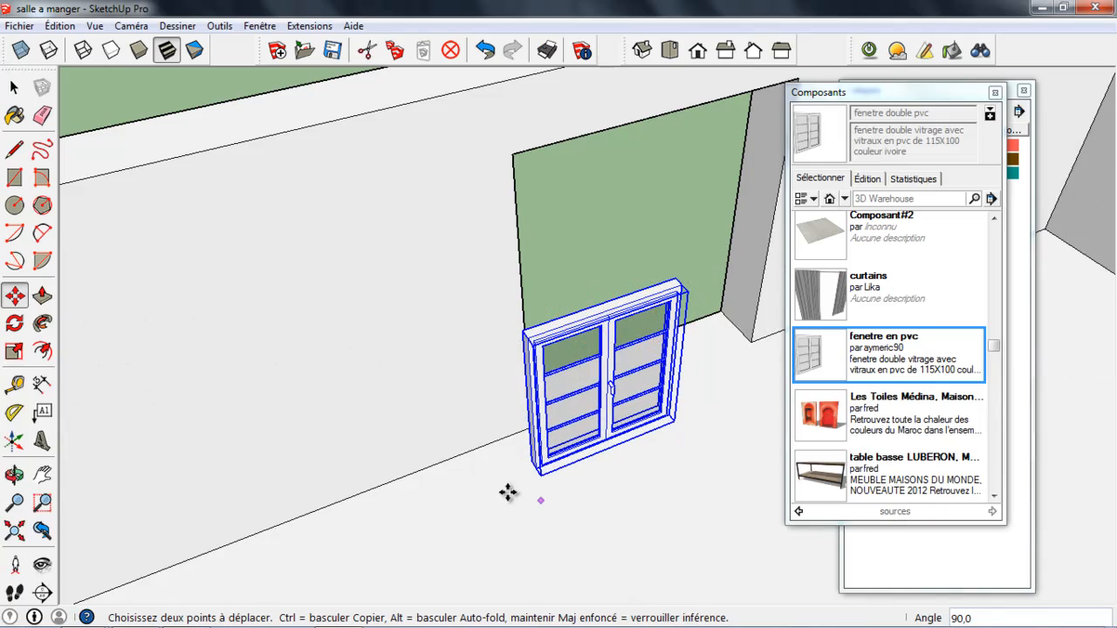
Close the Composants window and the other floating window behind it to free the view of the room
middle_drag(509, 492, 327, 358)
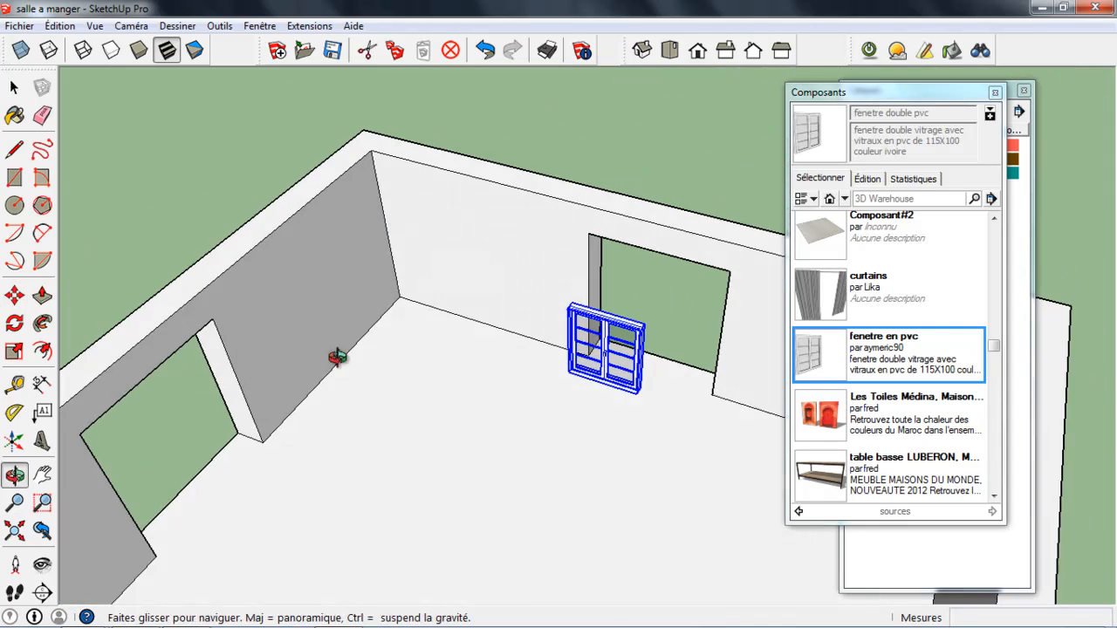
scroll(607, 384, up, 4)
scroll(364, 402, down, 4)
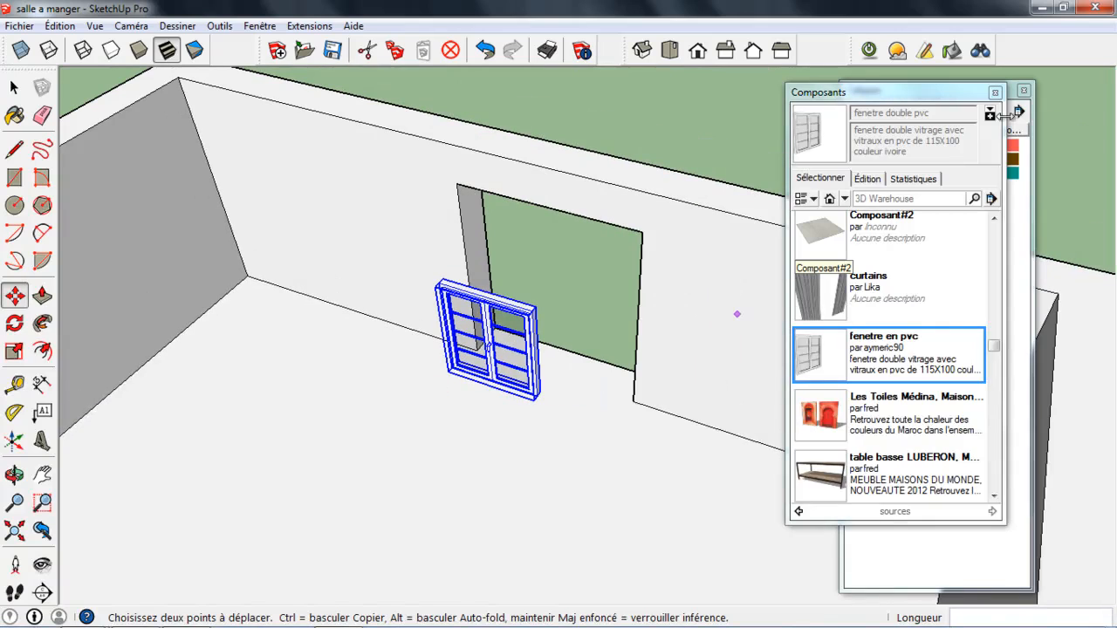
click(995, 92)
click(1023, 91)
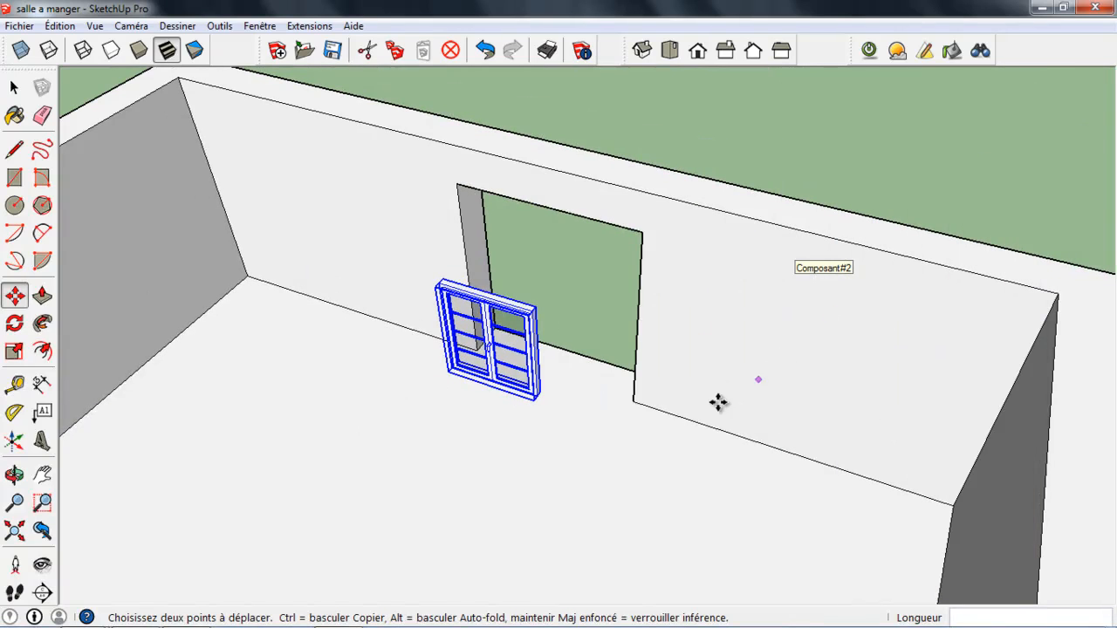
Move the PVC window by the lower corner of its frame onto the lower corner of the far wall's opening
scroll(558, 389, up, 5)
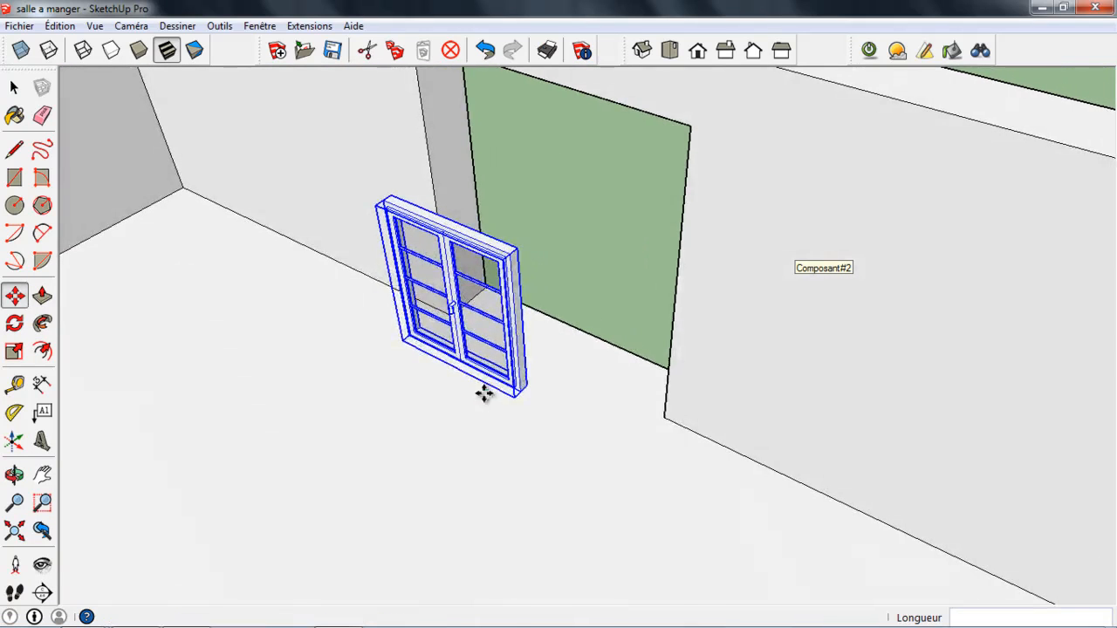
scroll(524, 393, up, 6)
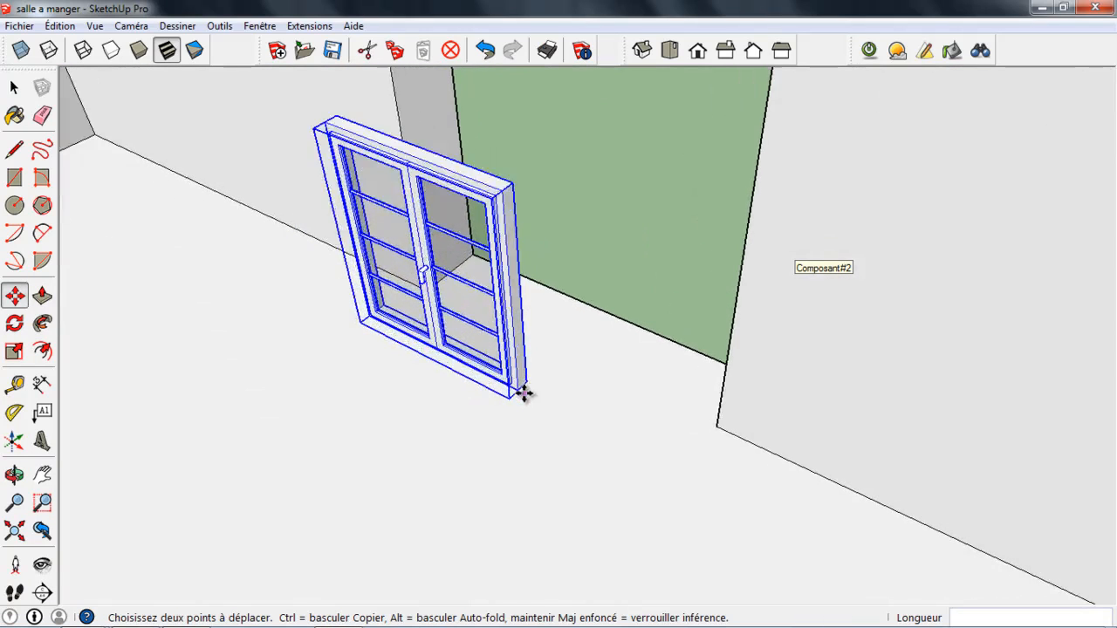
scroll(554, 339, down, 3)
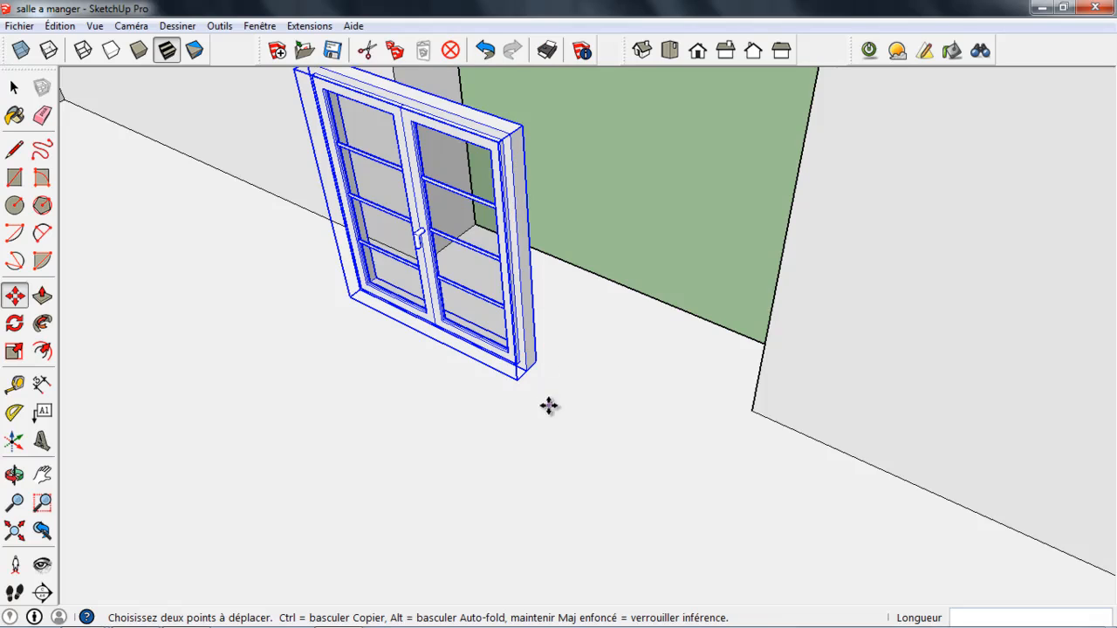
scroll(542, 401, up, 4)
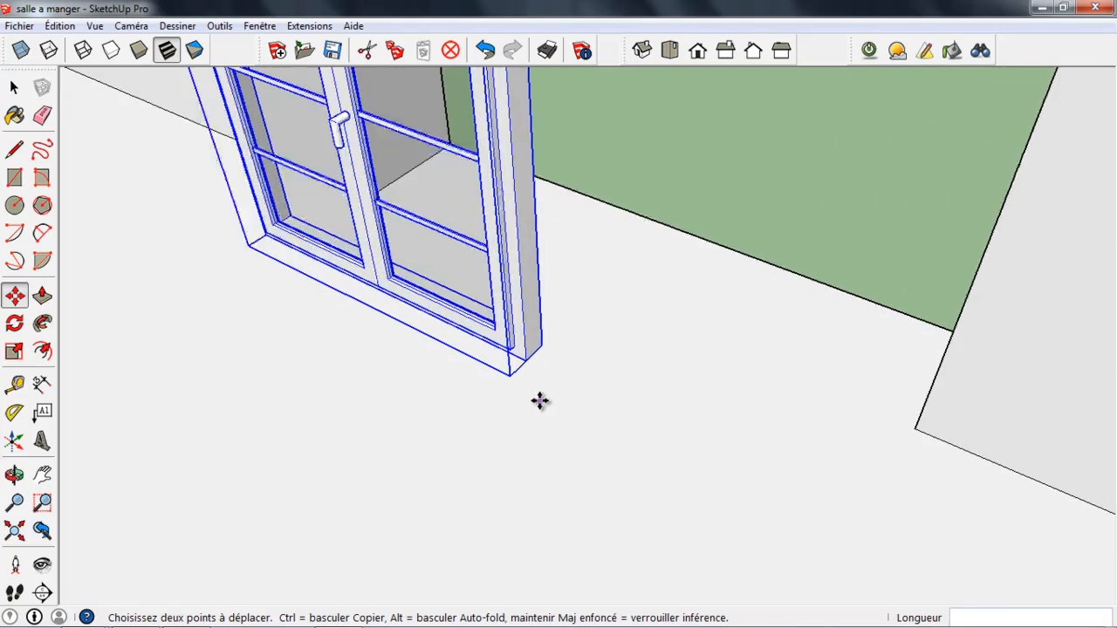
scroll(539, 400, up, 4)
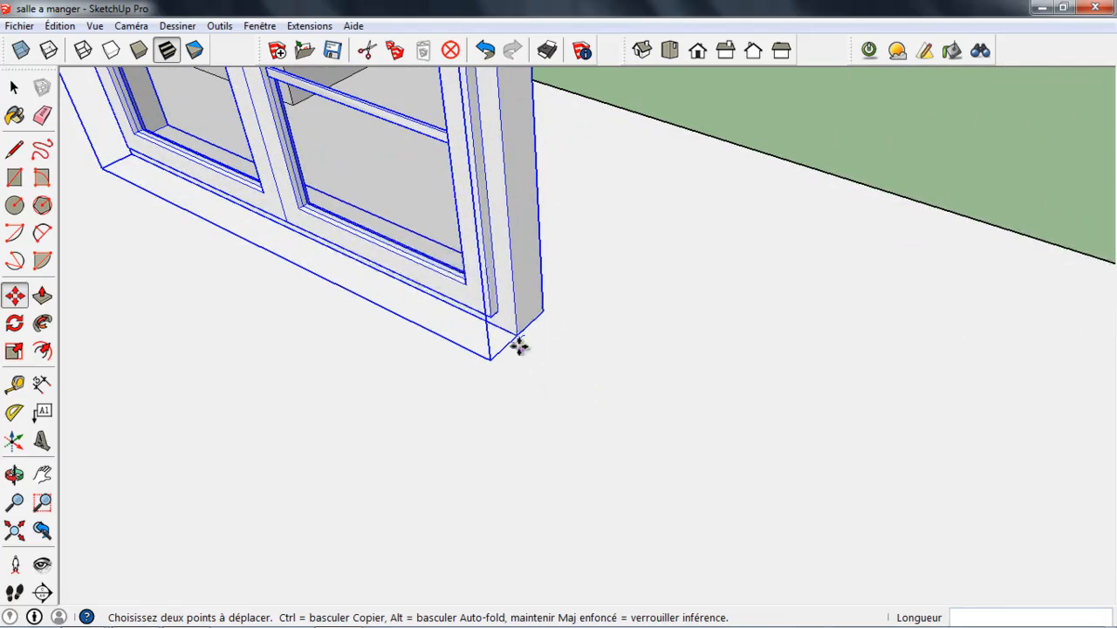
click(515, 337)
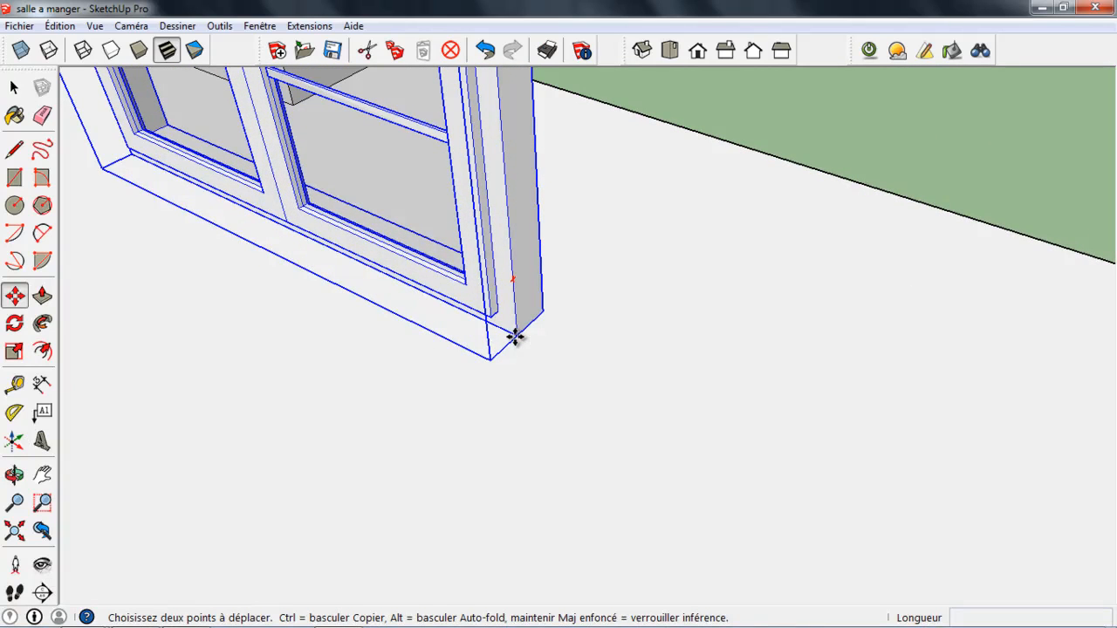
scroll(513, 335, down, 5)
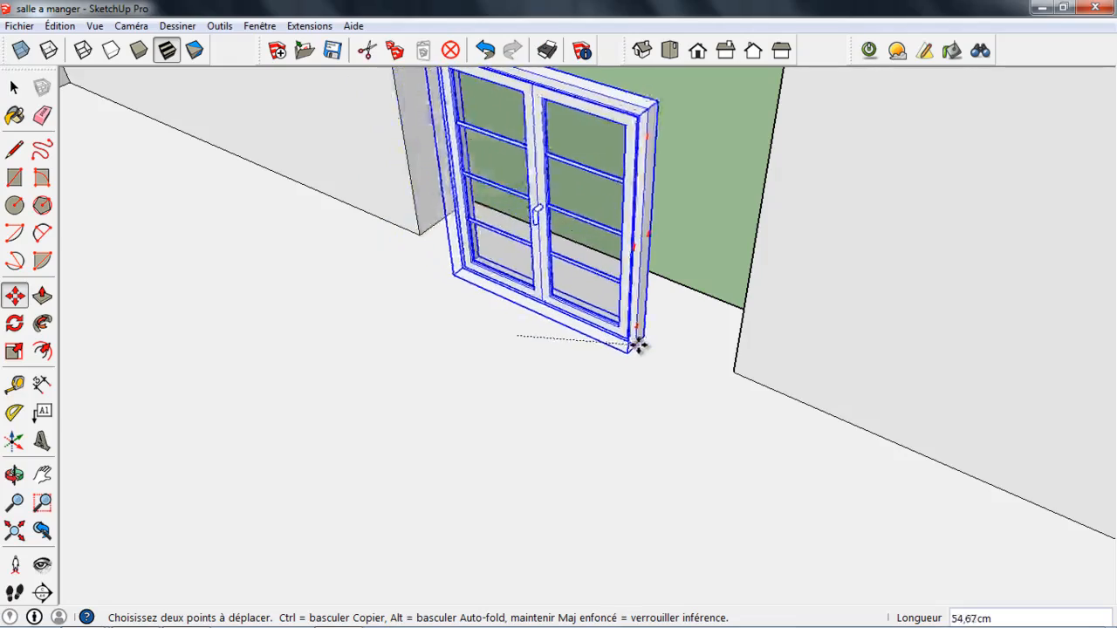
scroll(717, 365, up, 4)
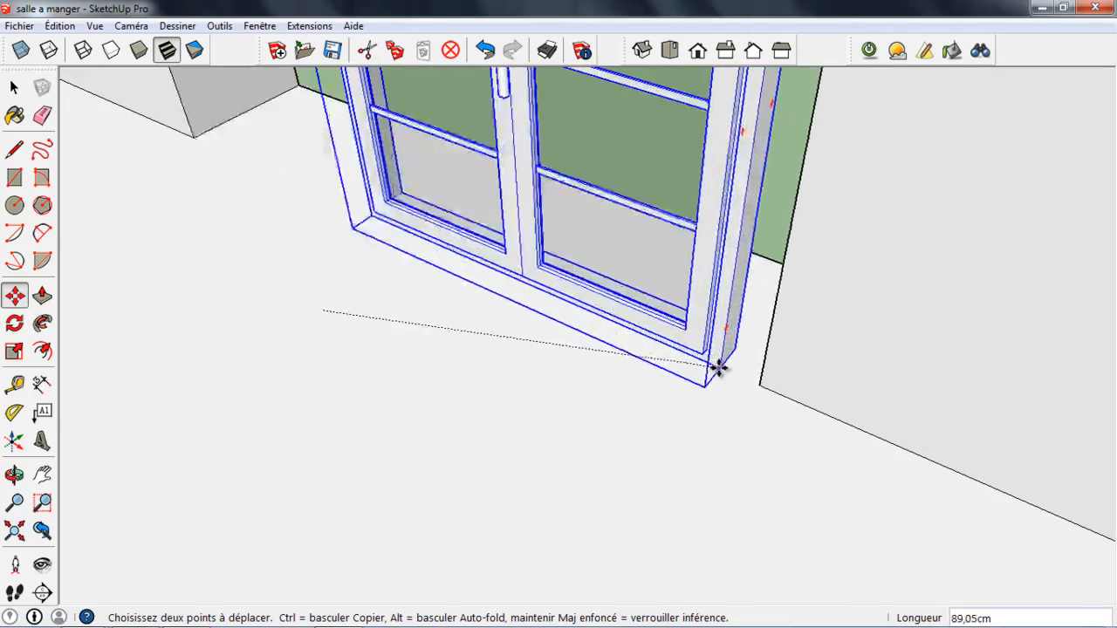
scroll(747, 384, down, 4)
scroll(746, 384, up, 5)
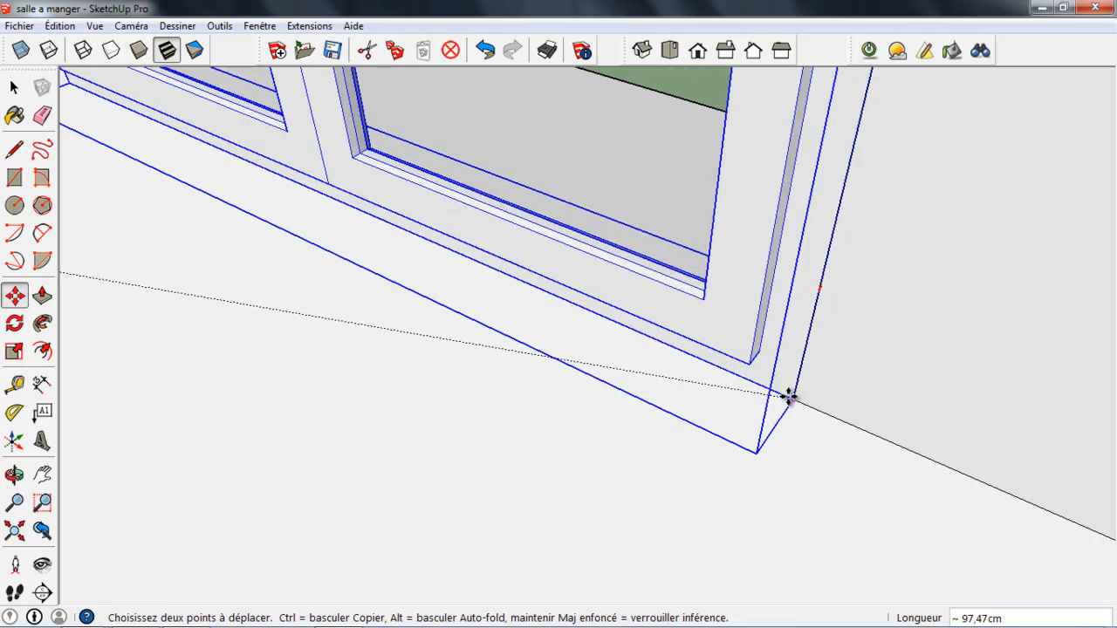
scroll(788, 399, down, 8)
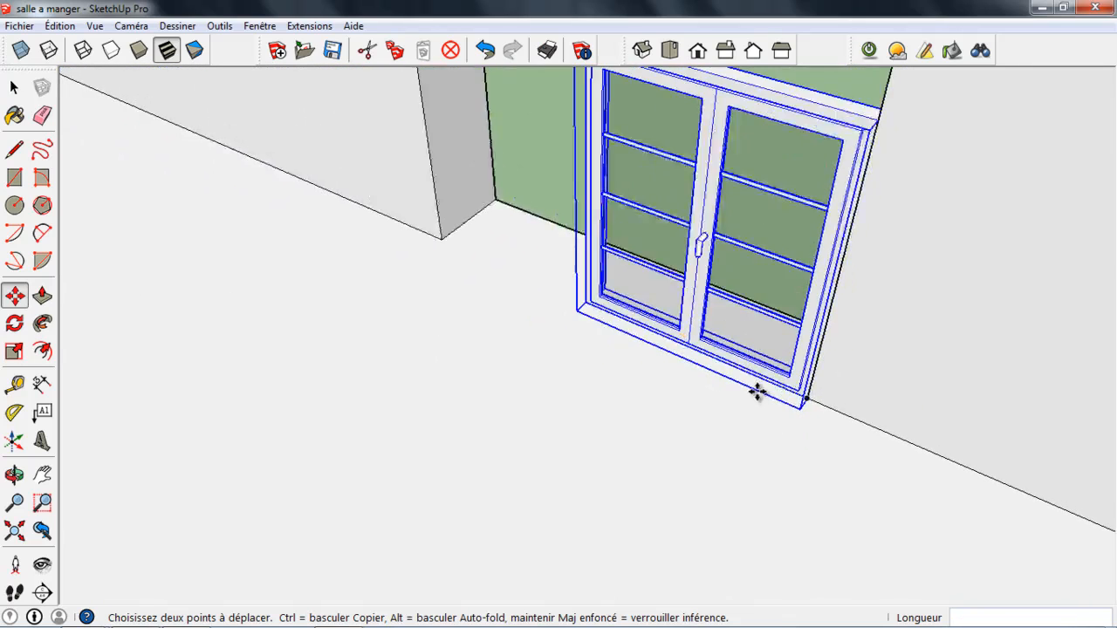
click(785, 397)
Scale the PVC window along the blue axis by about 1.83 to reach the top edge of the opening
scroll(608, 374, down, 3)
middle_drag(601, 375, 969, 384)
scroll(533, 211, up, 5)
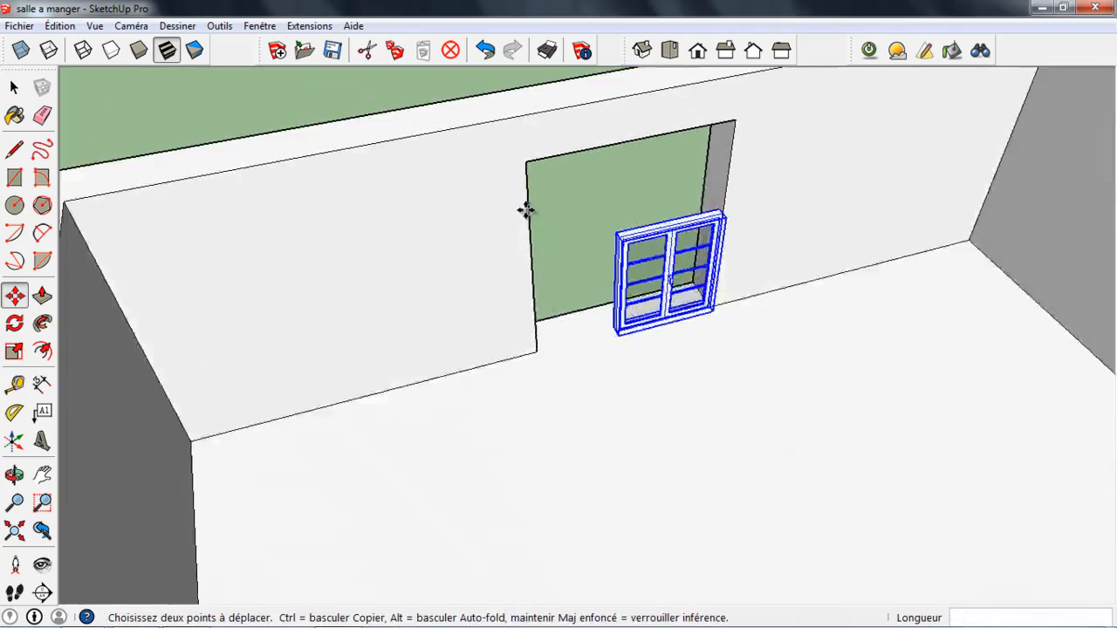
click(14, 350)
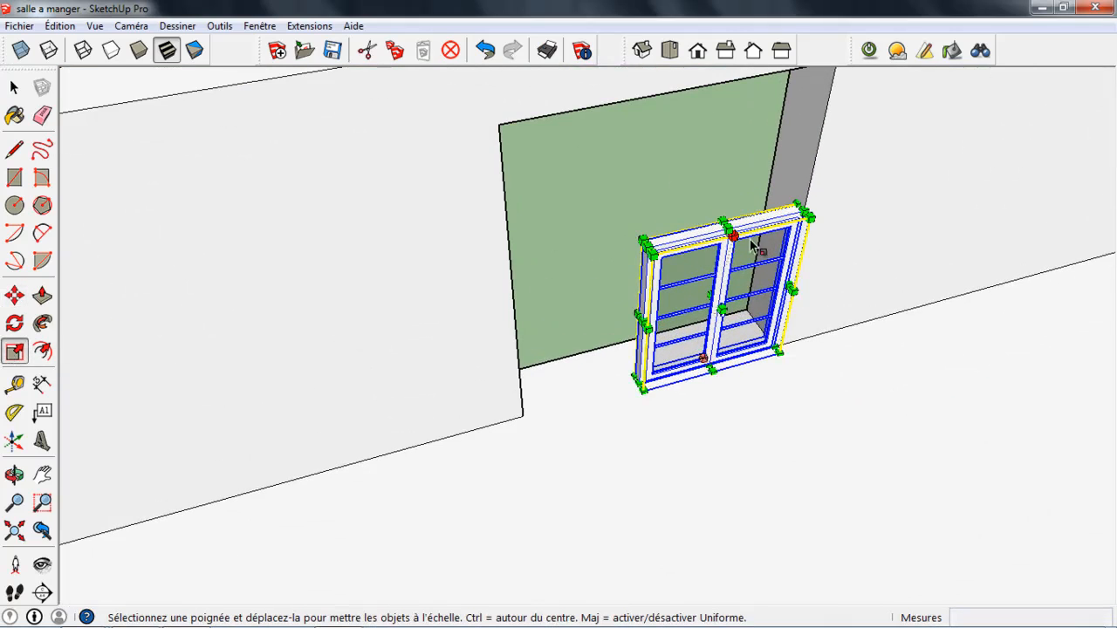
scroll(757, 220, up, 1)
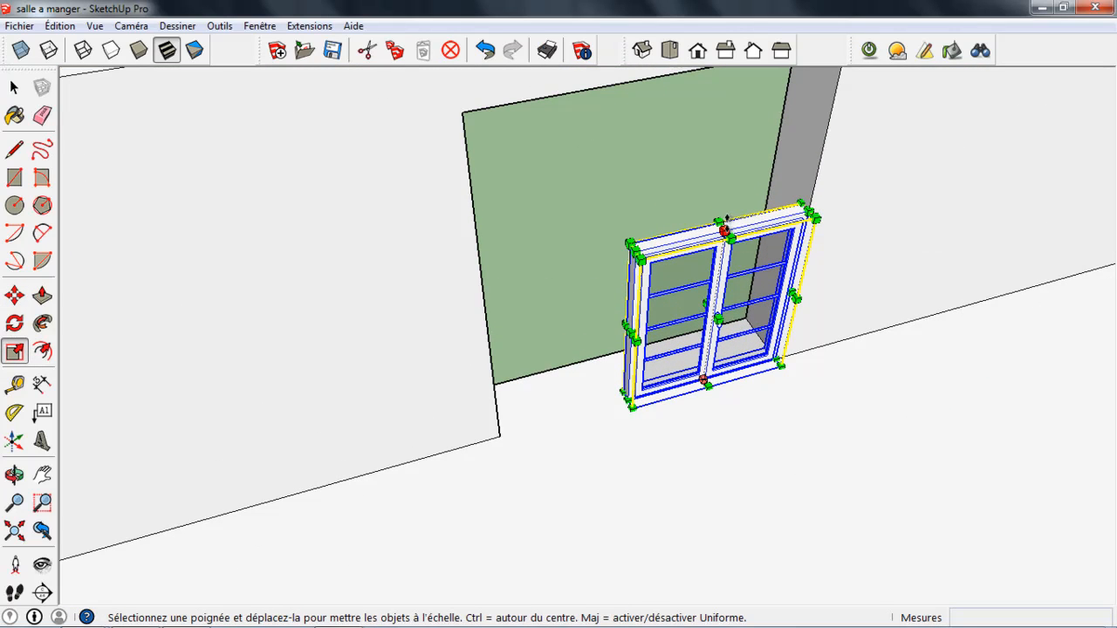
drag(726, 218, 726, 214)
key(Escape)
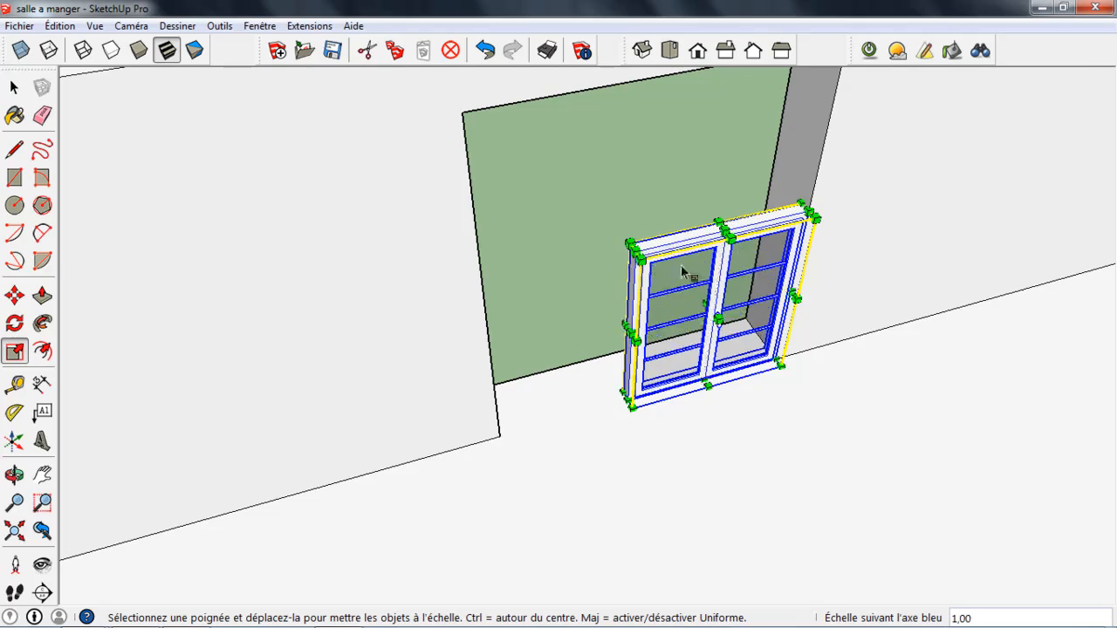
scroll(736, 234, up, 3)
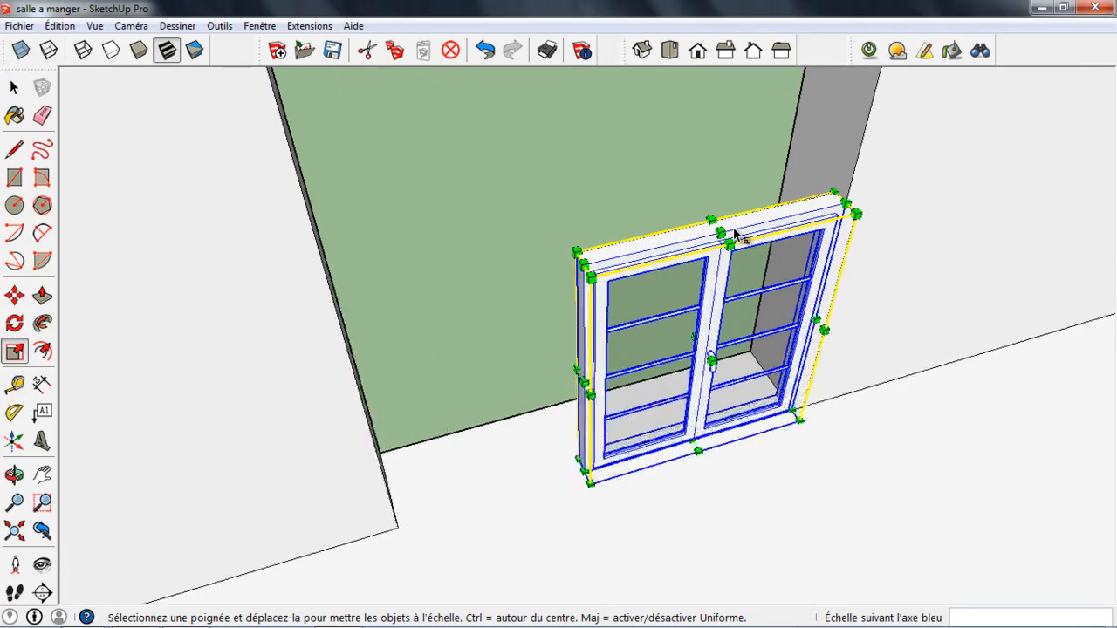
scroll(721, 229, down, 5)
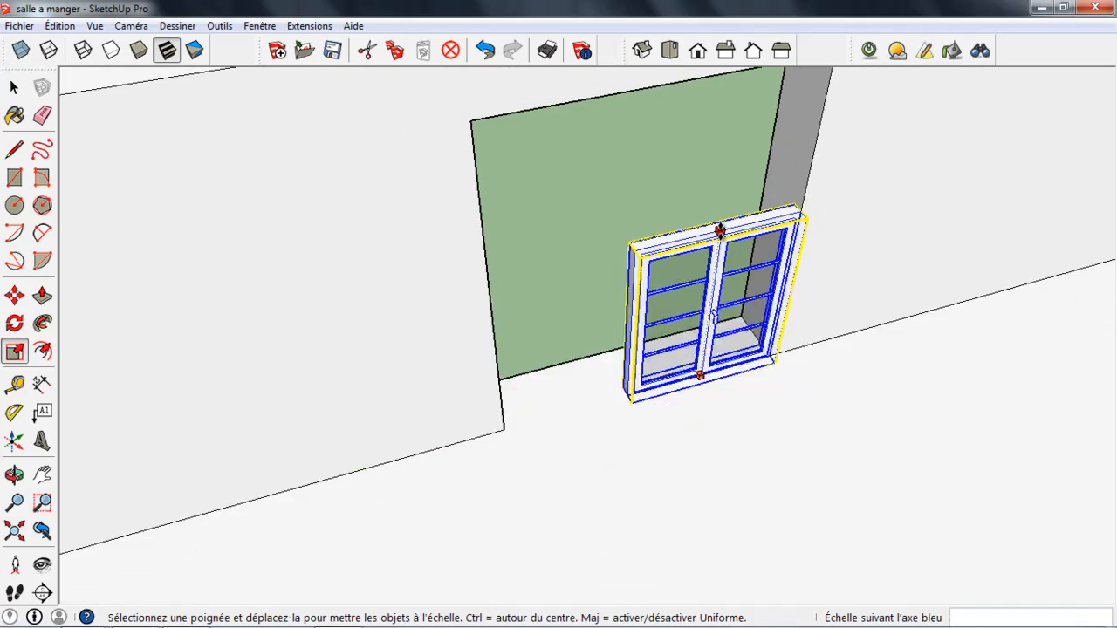
drag(720, 167, 559, 140)
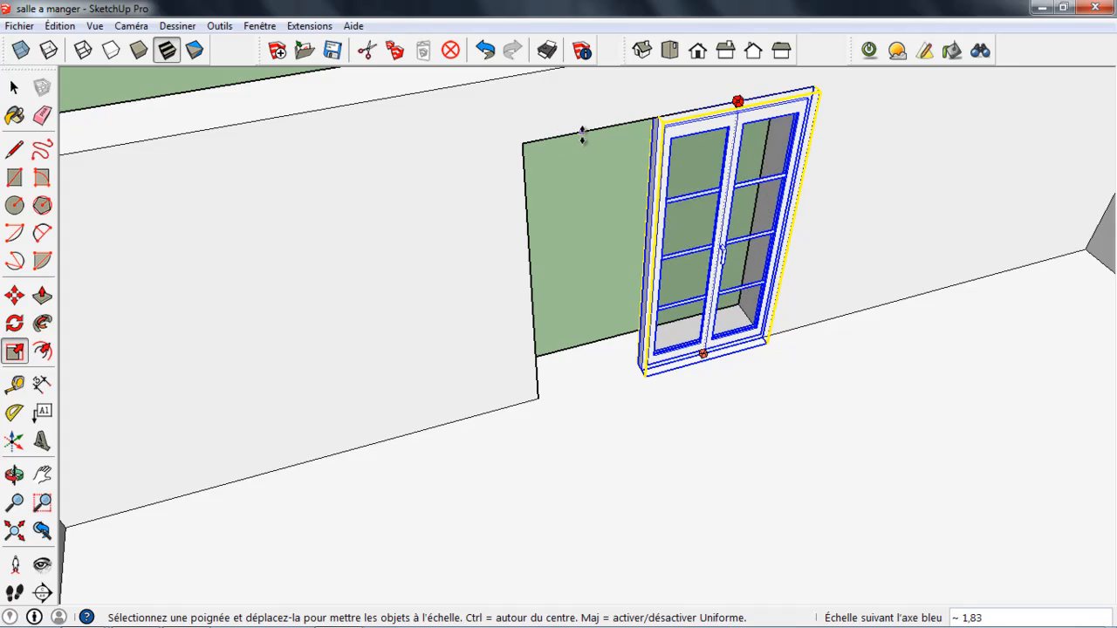
Scale the PVC window along the red axis to reach the opposite side of the opening, and deselect it
middle_drag(604, 252, 703, 260)
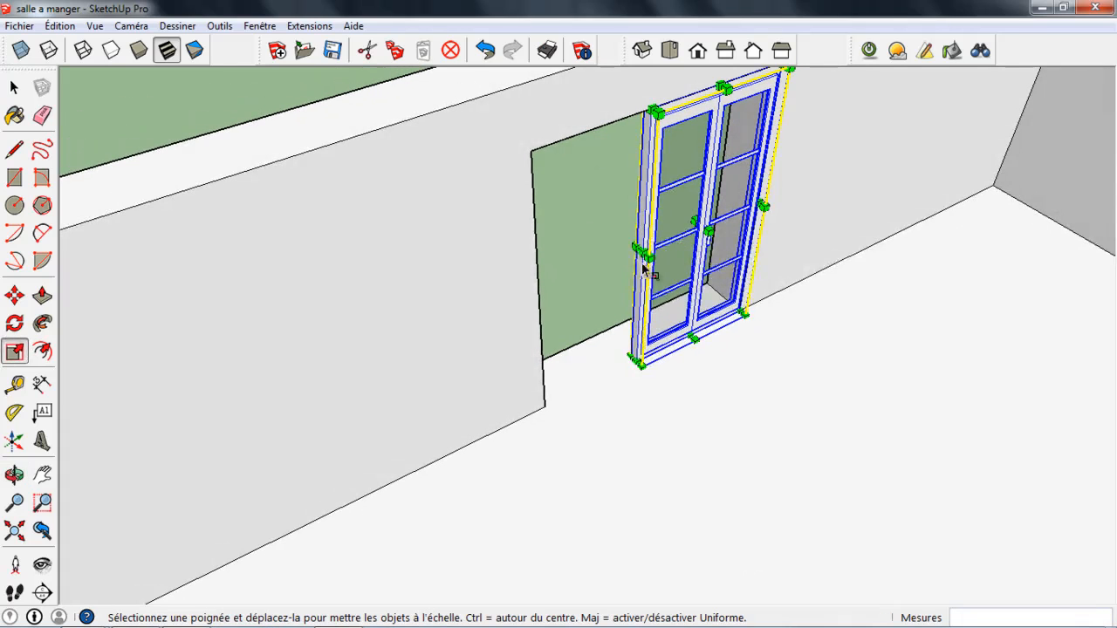
scroll(634, 254, up, 4)
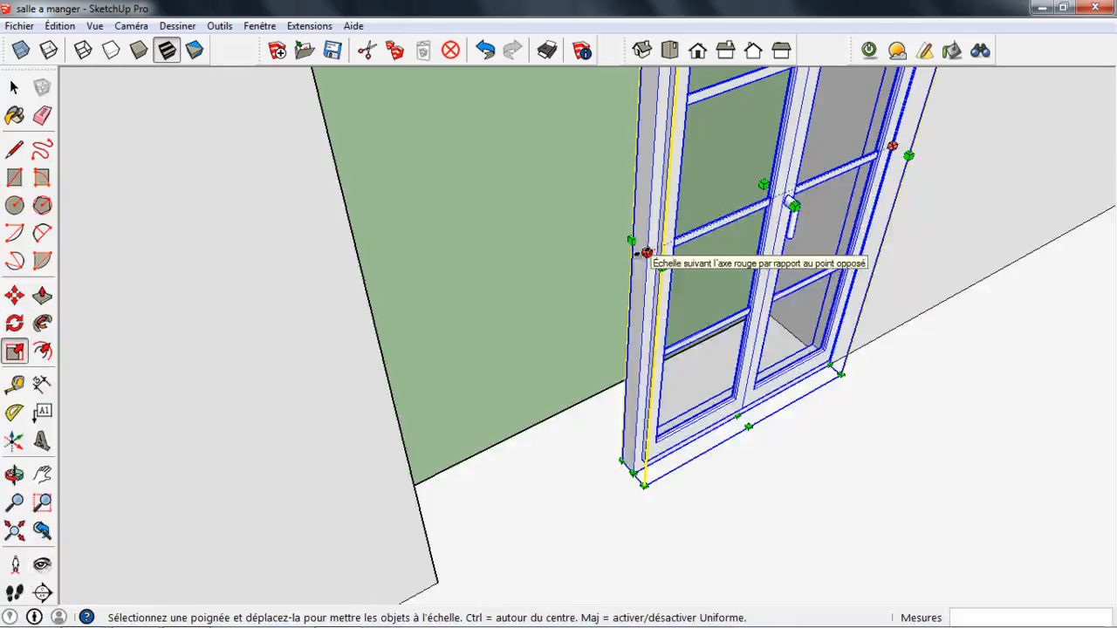
drag(646, 254, 487, 108)
scroll(643, 252, down, 3)
scroll(560, 215, down, 5)
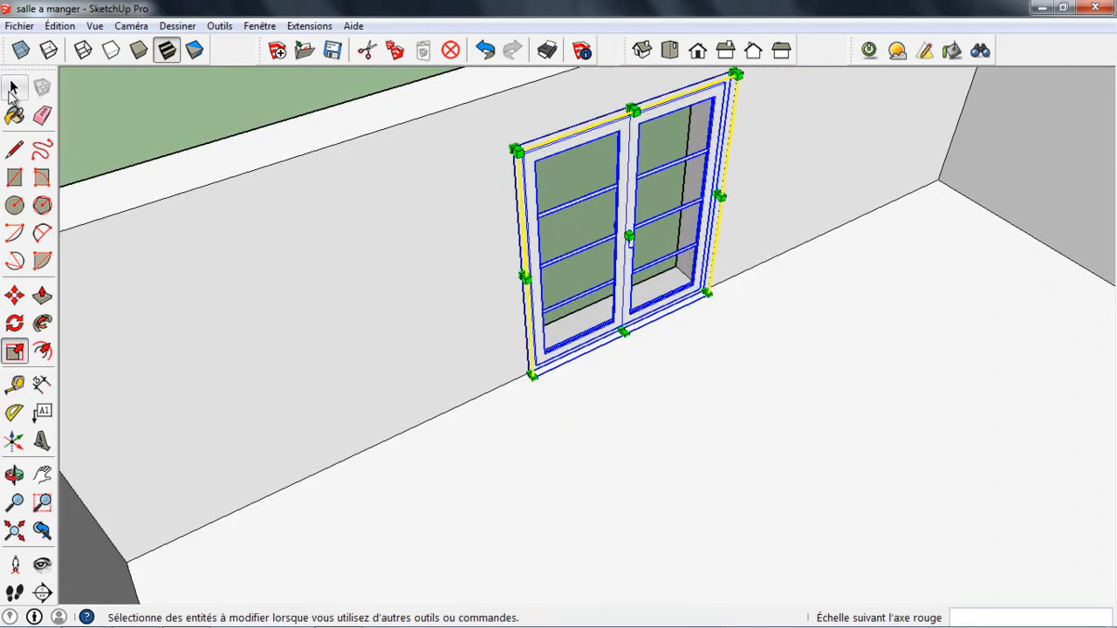
click(14, 87)
click(189, 121)
Copy the fitted window about 313 cm from the far wall onto the floor near the adjoining wall's opening
middle_drag(930, 280, 727, 275)
middle_drag(885, 282, 862, 194)
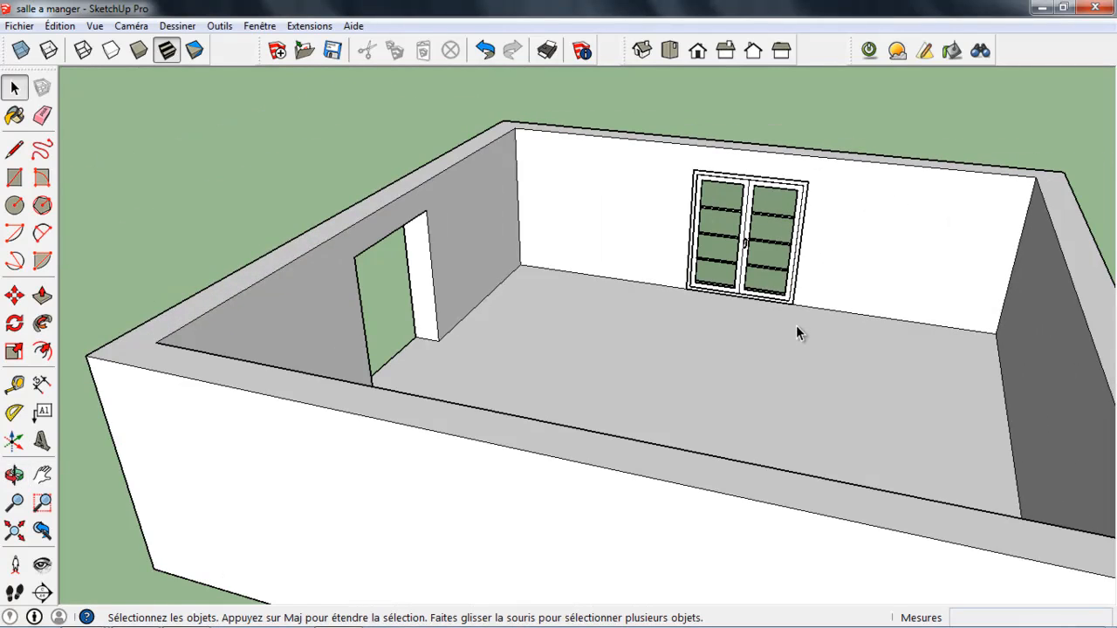
middle_drag(797, 332, 738, 309)
scroll(751, 297, up, 4)
click(790, 281)
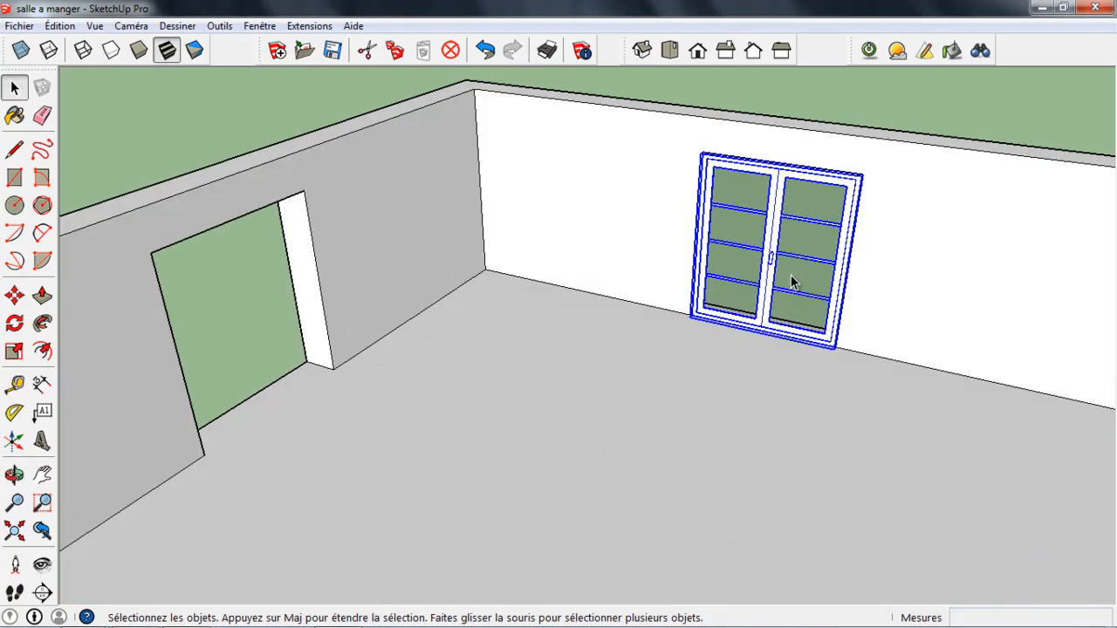
click(14, 296)
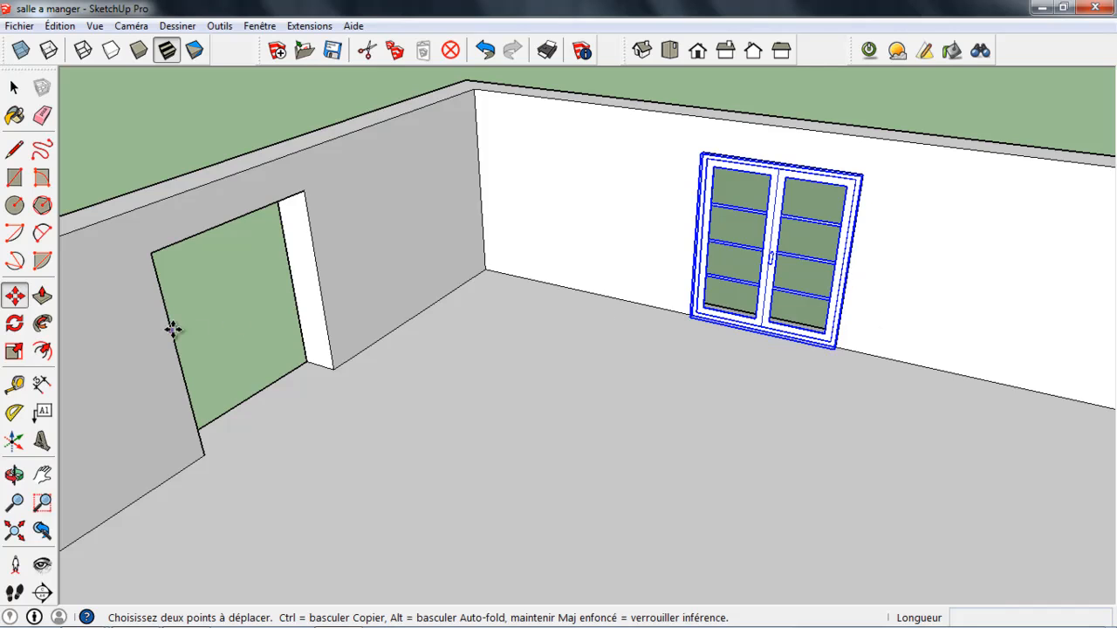
key(ctrl)
click(690, 316)
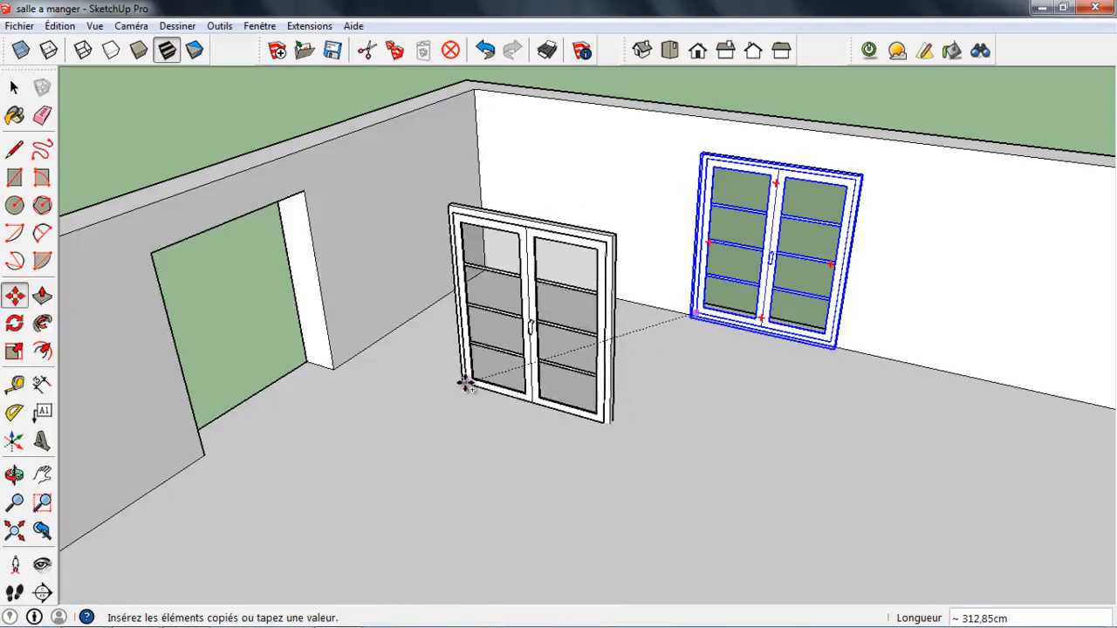
click(467, 384)
middle_drag(536, 437, 549, 332)
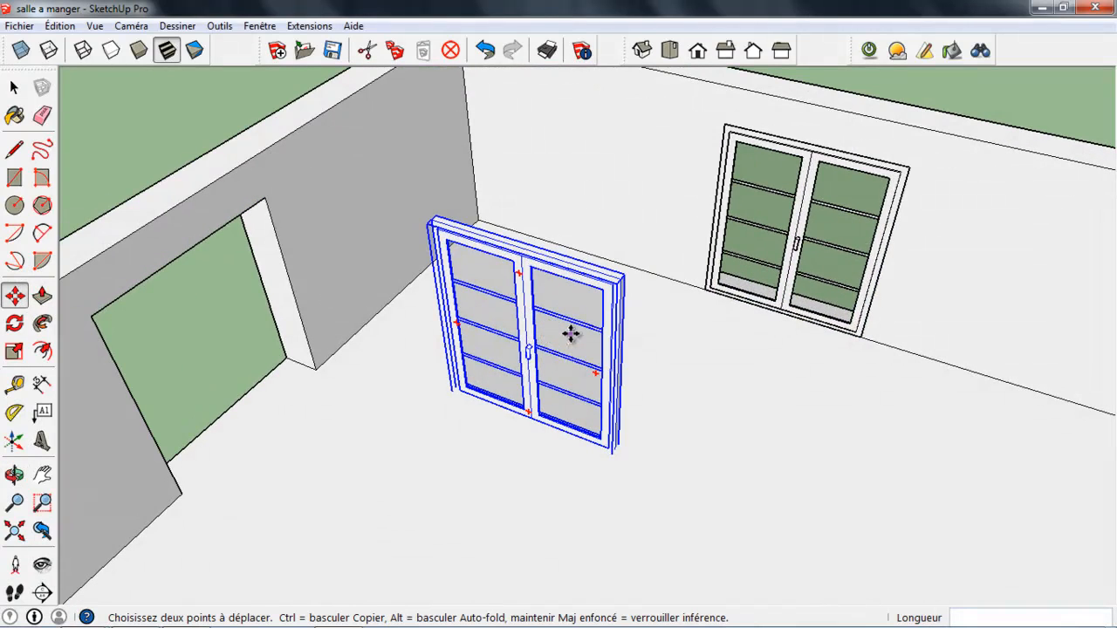
Undo the last window copy and paste a duplicate of the far wall's window on the floor beside the adjoining wall's opening
key(ctrl+z)
click(14, 87)
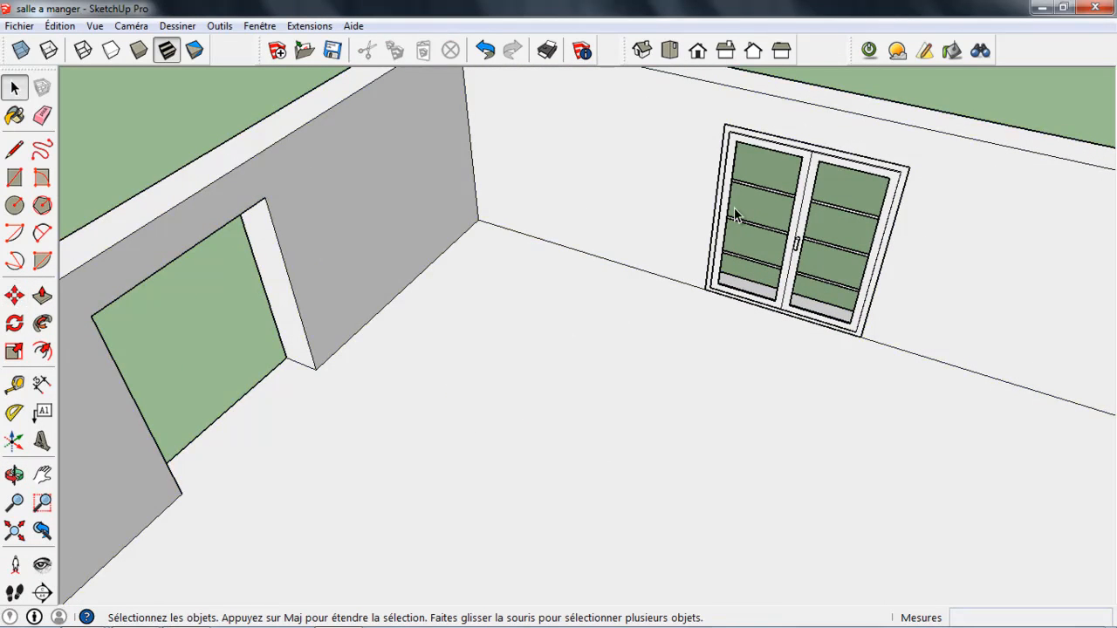
click(756, 292)
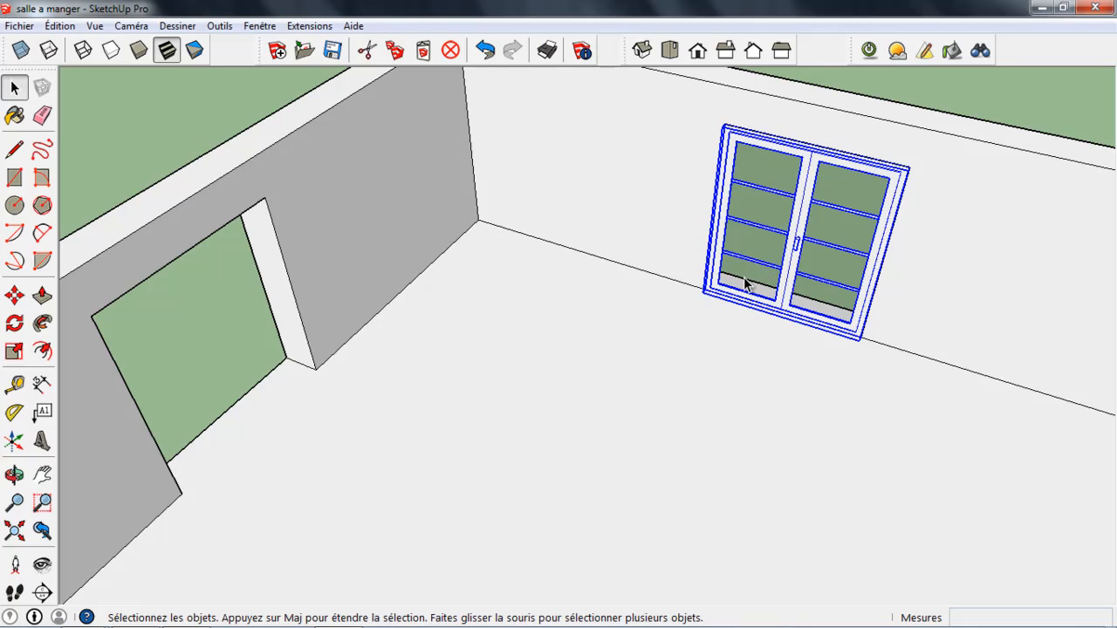
key(ctrl+v)
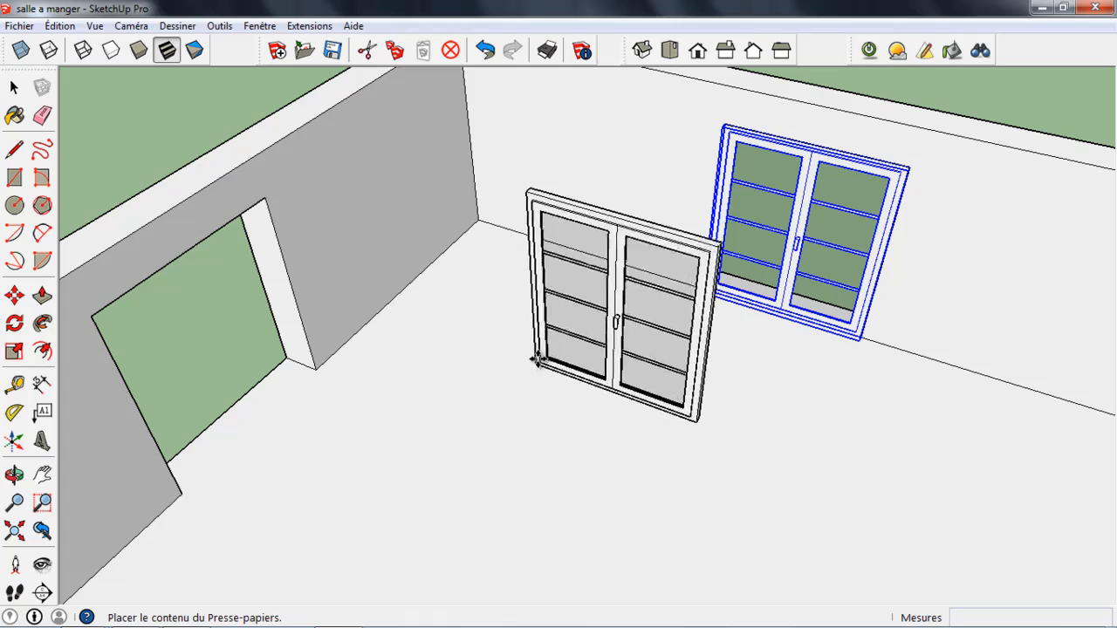
scroll(561, 340, down, 2)
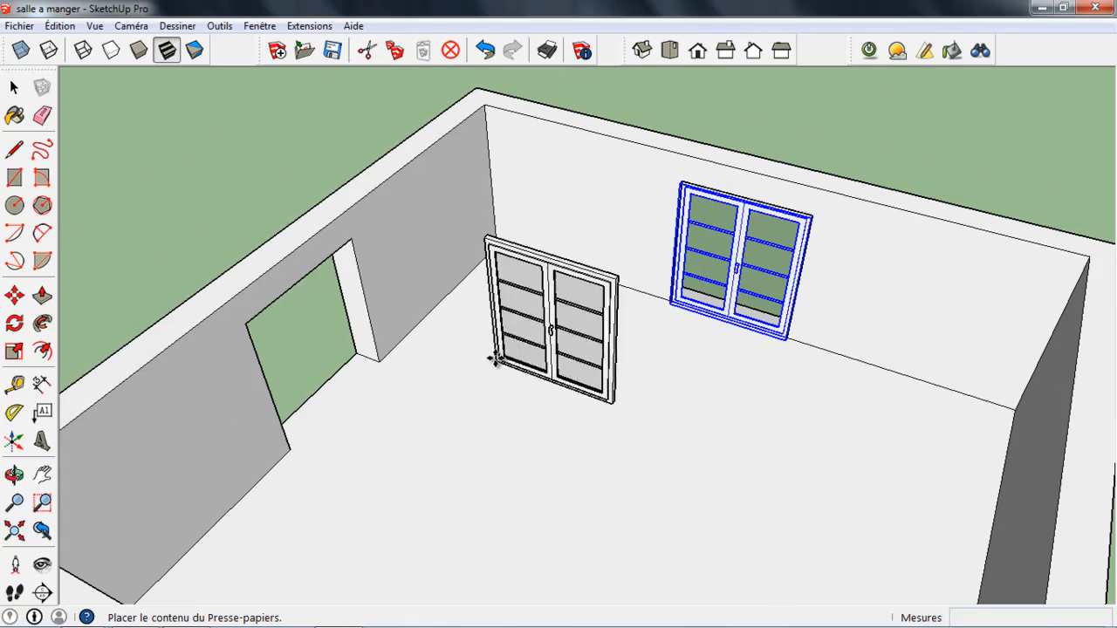
click(365, 365)
Rotate the duplicated window about its vertical axis until it is parallel to the wall with the empty opening
scroll(365, 365, up, 3)
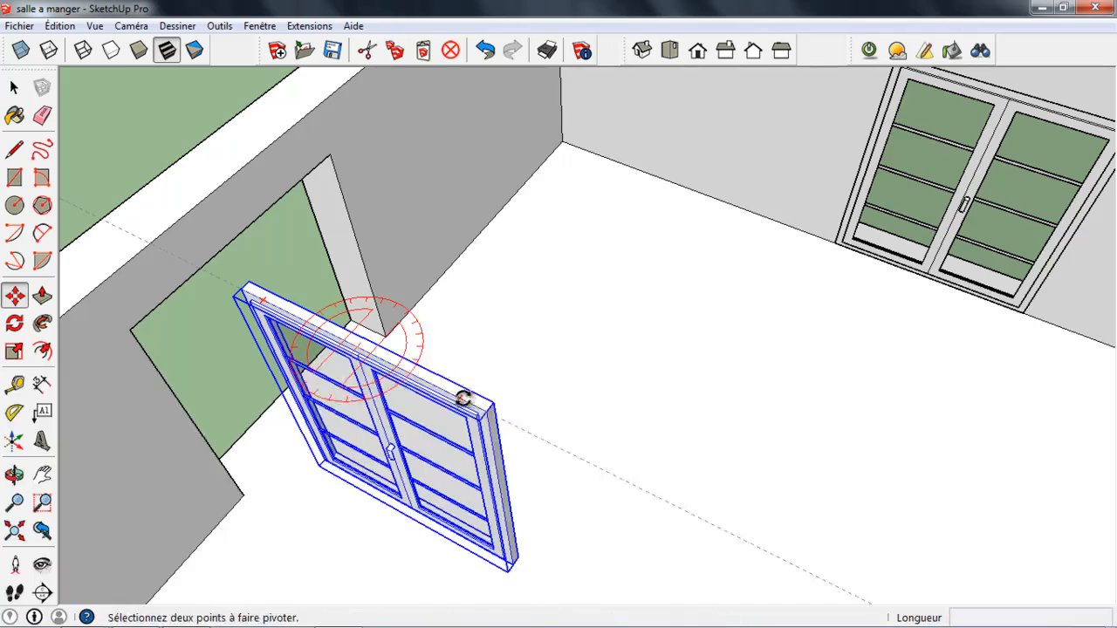
middle_drag(324, 302, 478, 419)
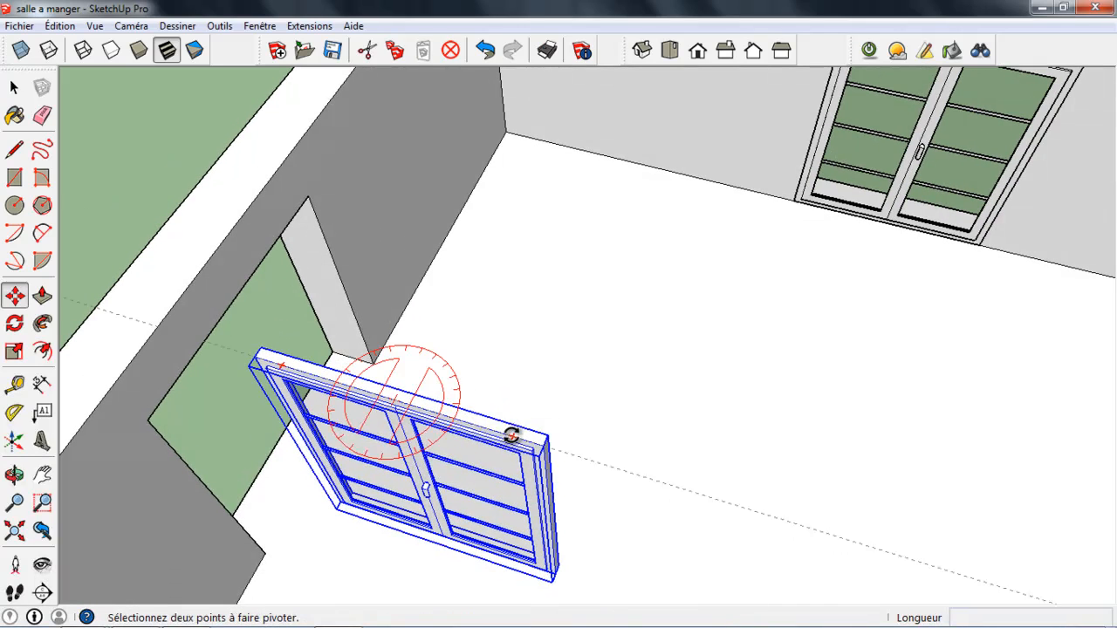
click(512, 431)
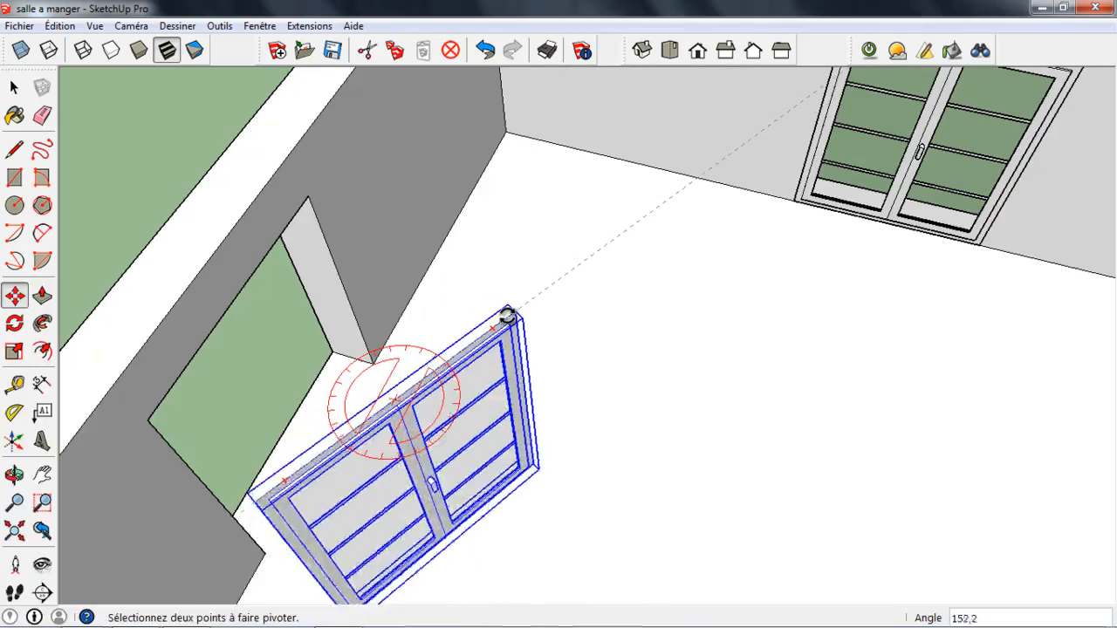
scroll(498, 297, down, 3)
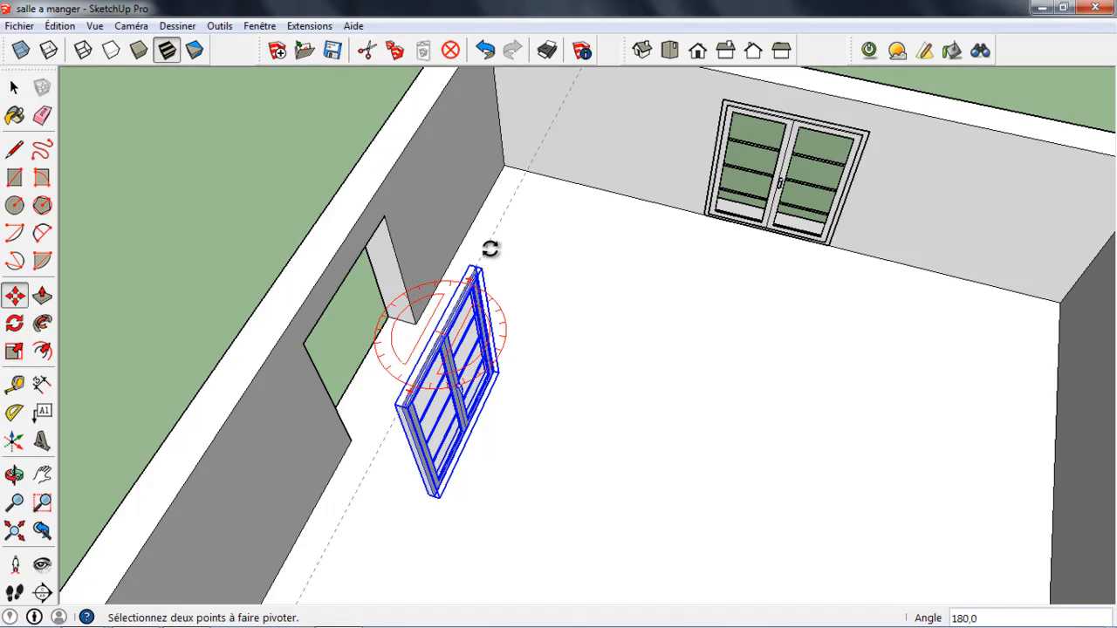
click(490, 249)
Move the rotated window by its lower frame corner onto the lower corner of the empty opening, and deselect it
key(m)
middle_drag(520, 453, 357, 346)
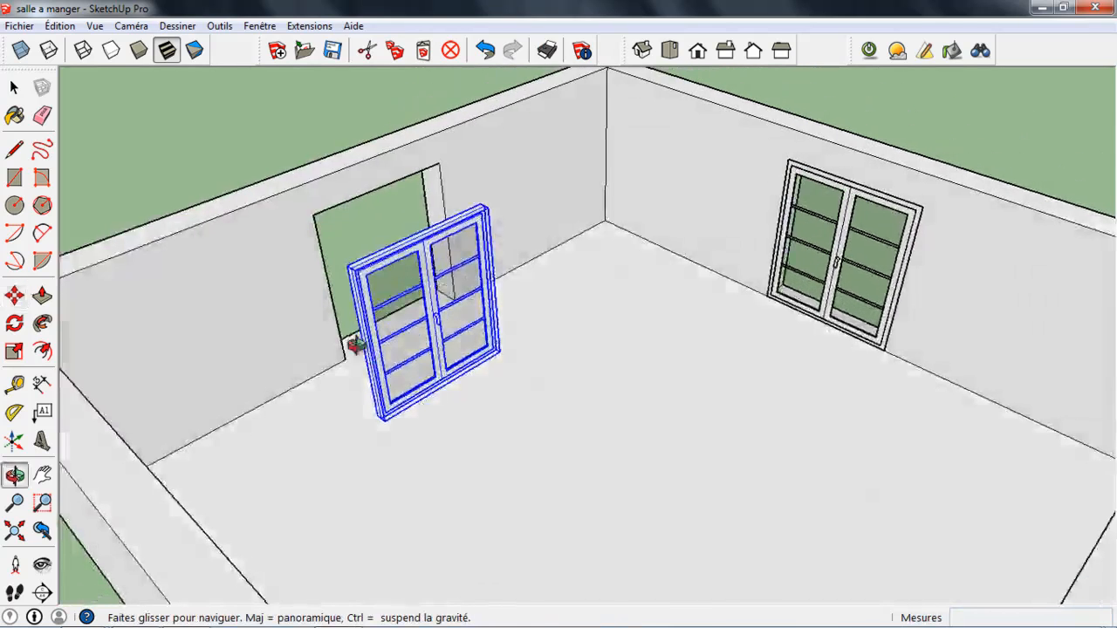
scroll(381, 429, up, 7)
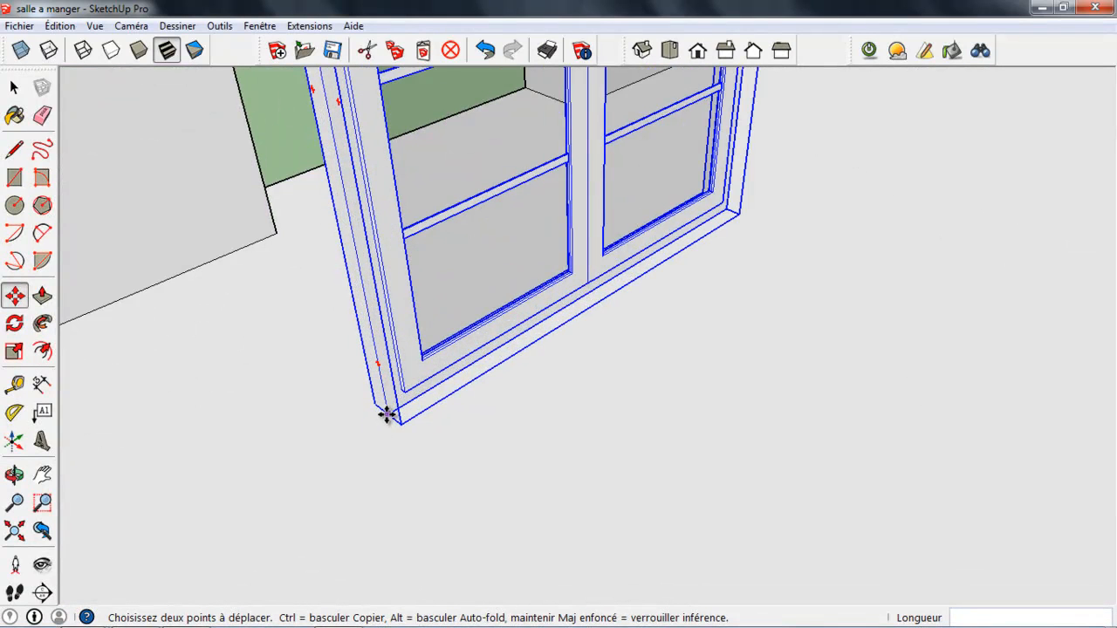
click(389, 414)
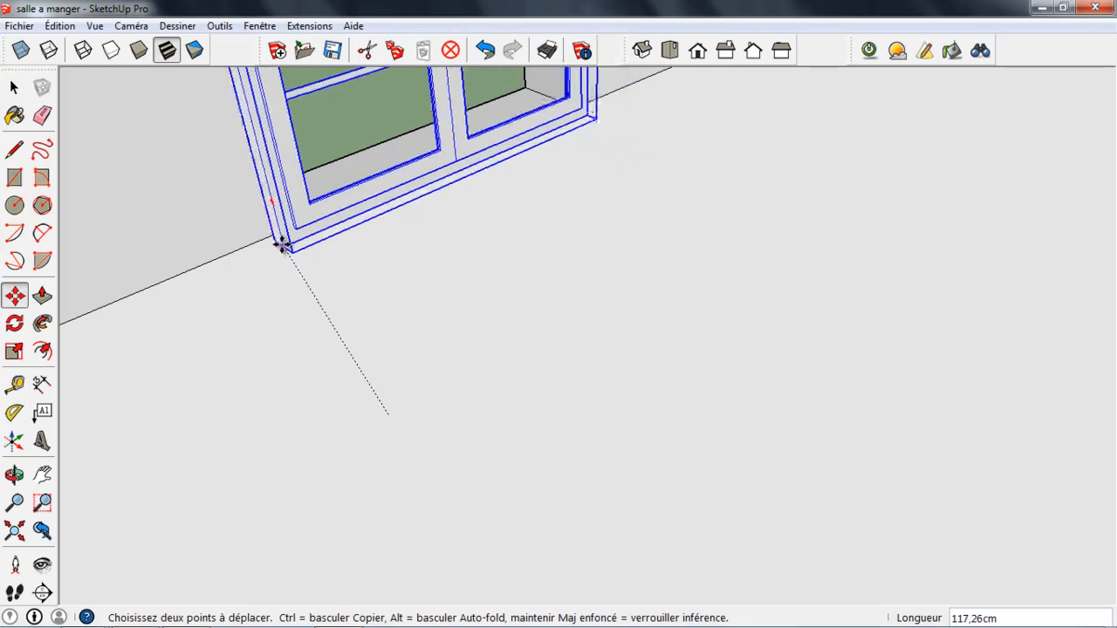
click(276, 229)
scroll(367, 344, down, 8)
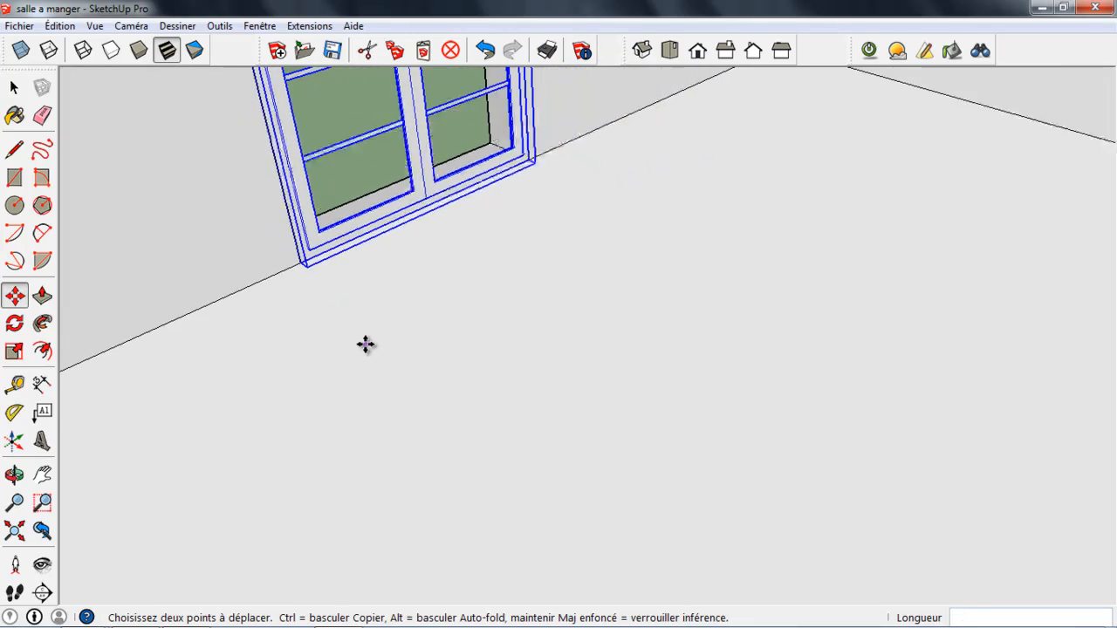
click(14, 87)
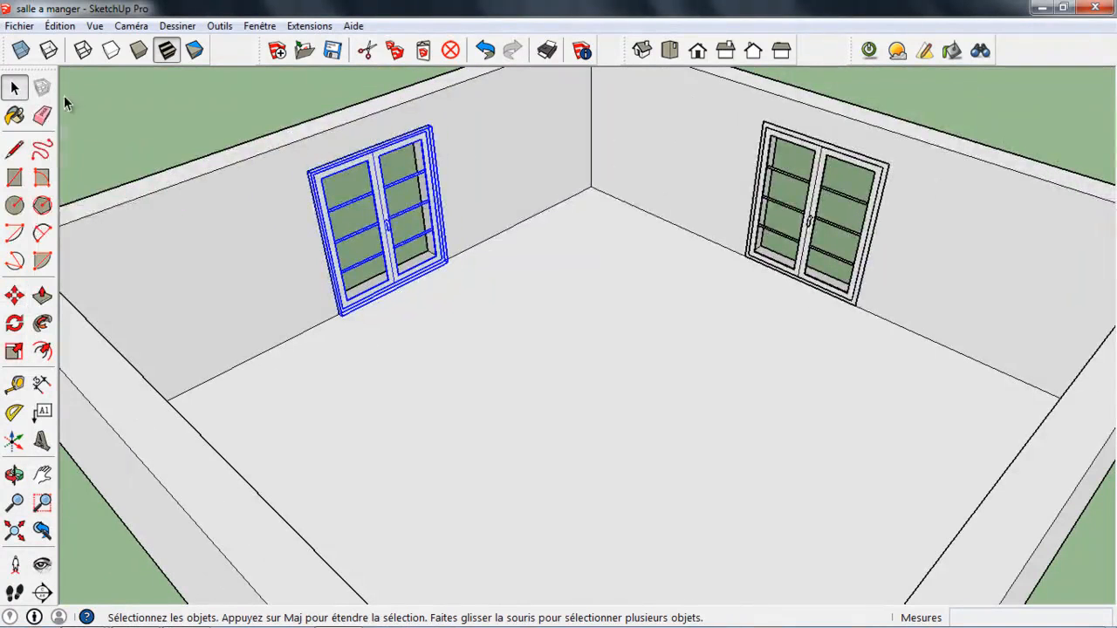
click(209, 144)
Examine the fit of both windows in their wall openings from several angles and distances
scroll(370, 192, up, 2)
scroll(343, 241, down, 2)
middle_drag(341, 239, 486, 247)
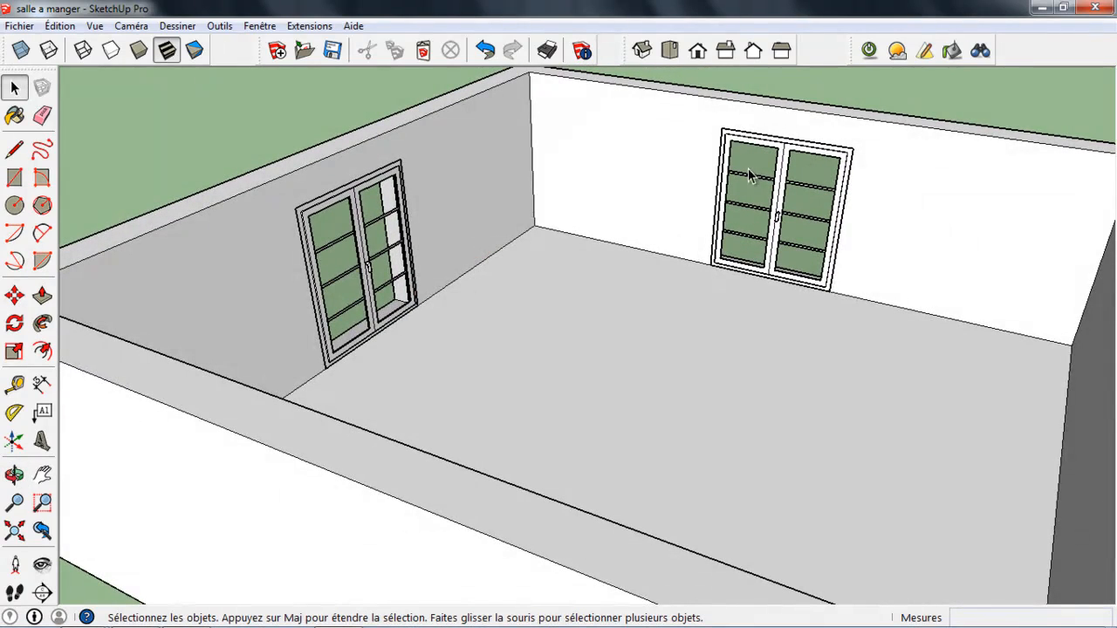
scroll(858, 341, down, 3)
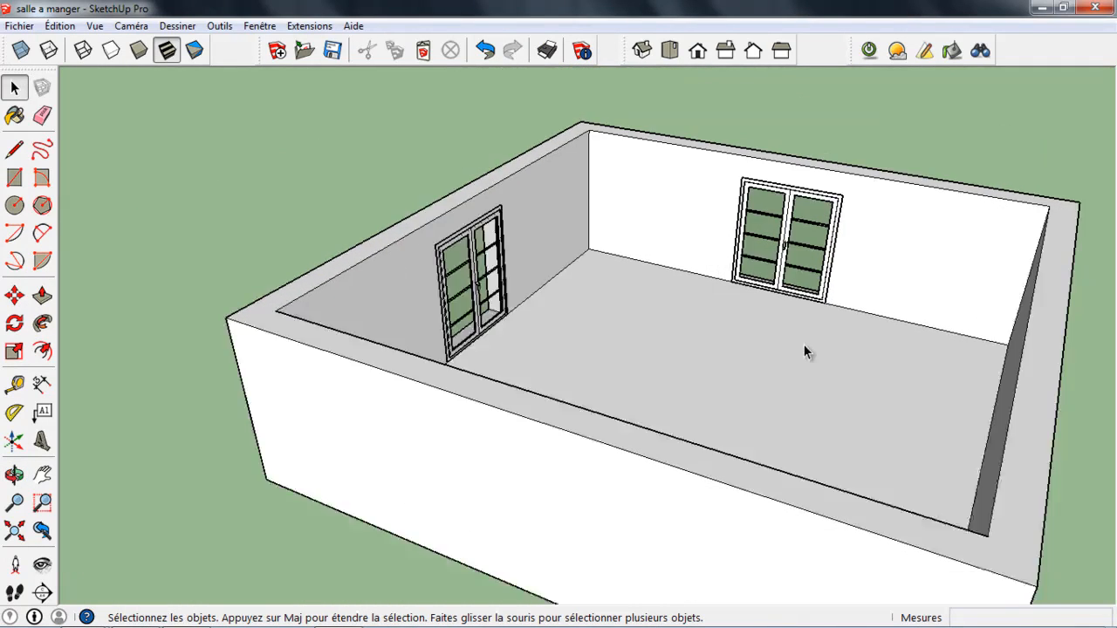
middle_drag(829, 337, 709, 342)
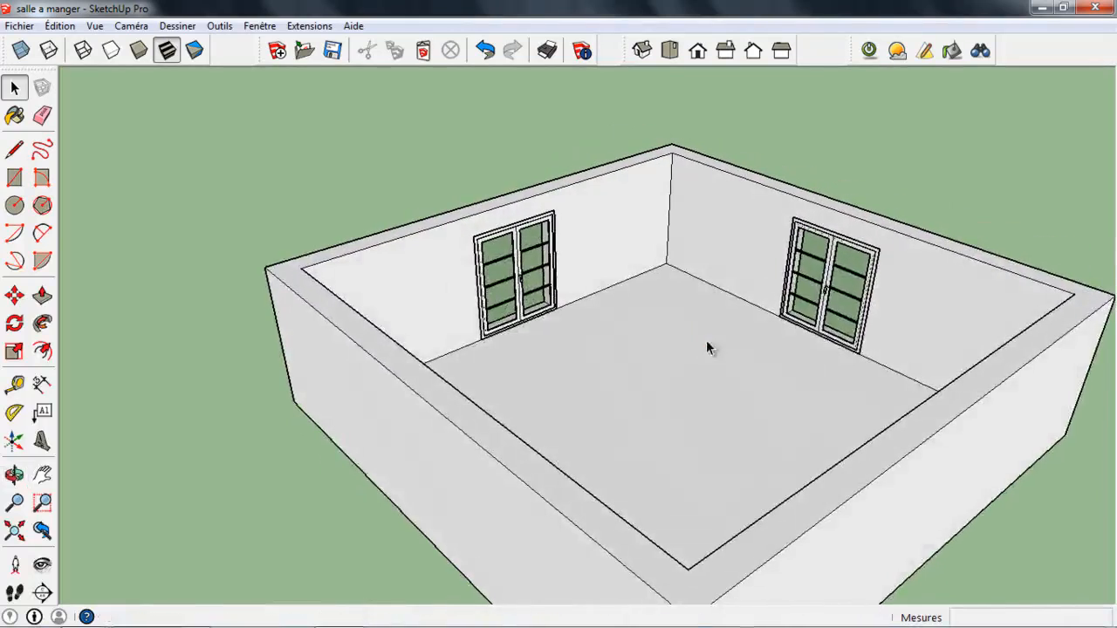
scroll(823, 341, up, 4)
scroll(307, 186, up, 2)
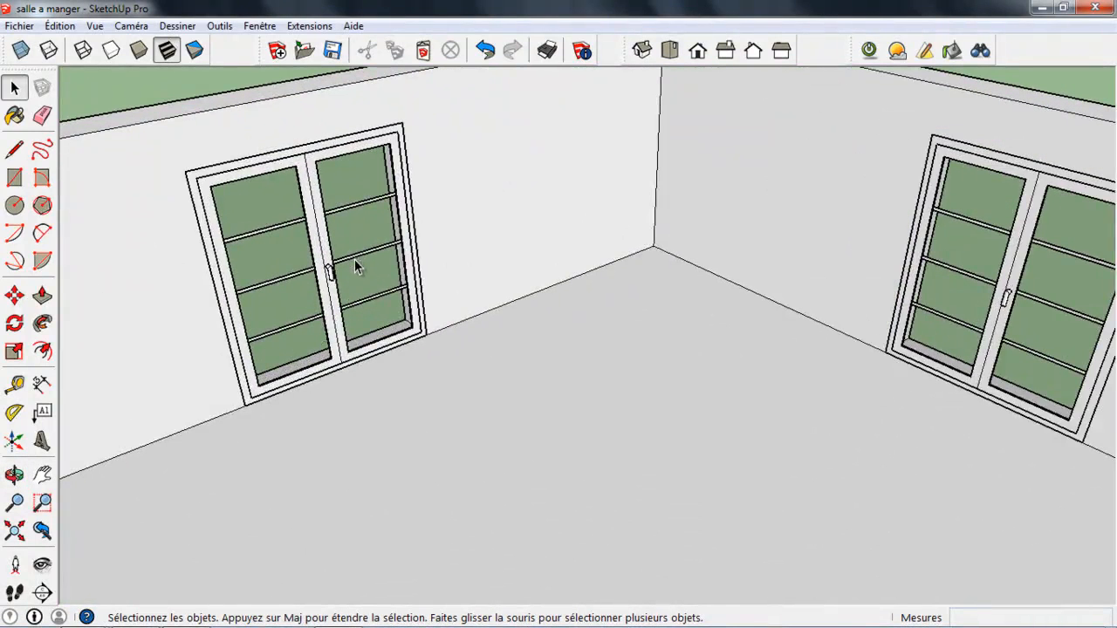
scroll(371, 290, down, 2)
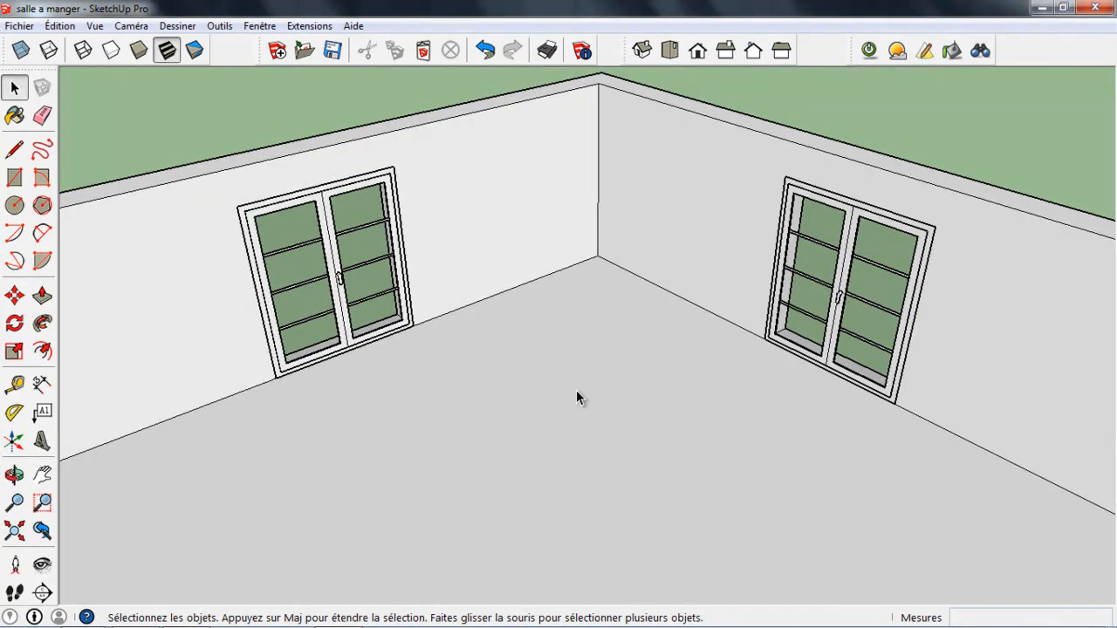